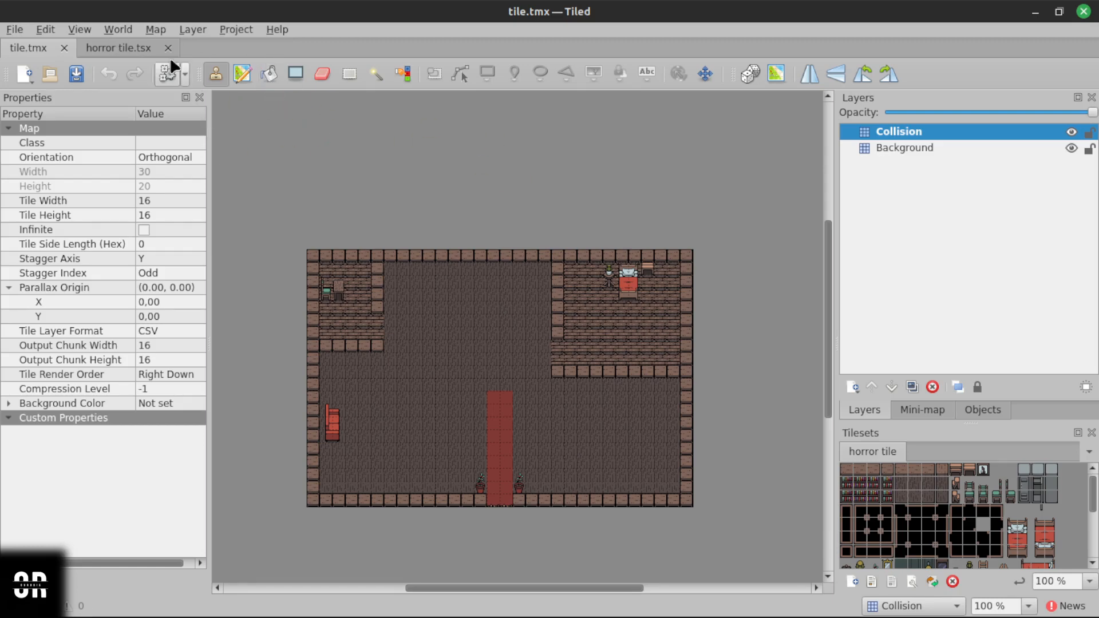
Review the list of enabled plugins in the preferences, including the Defold ones, and close the preferences.
{"action": "left_click", "coordinate": [44, 30]}
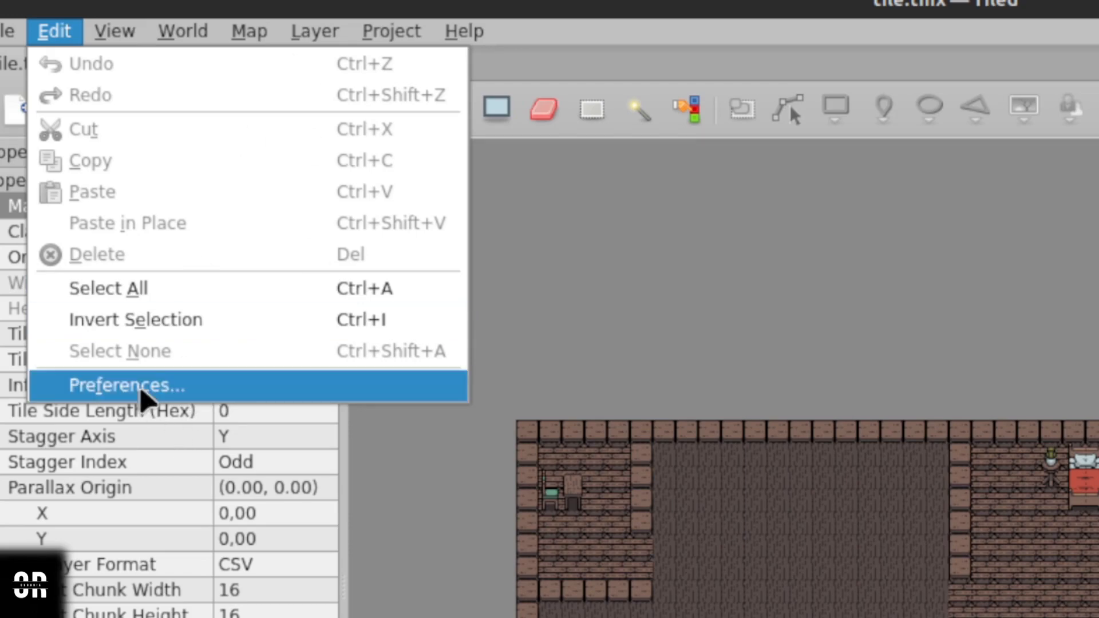
{"action": "left_click", "coordinate": [206, 385]}
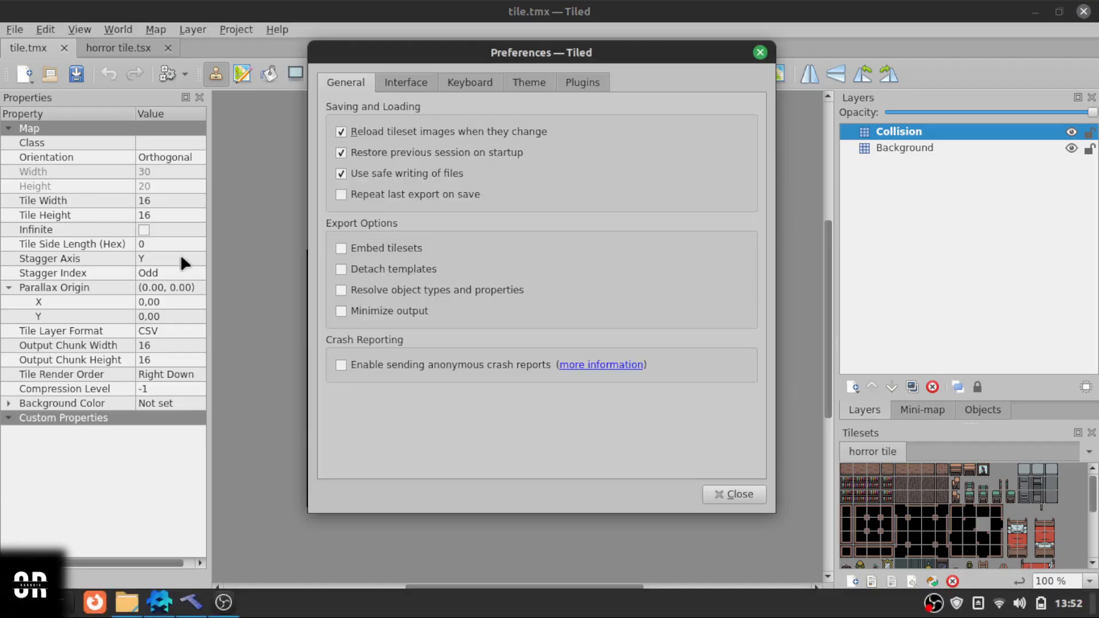
{"action": "left_click", "coordinate": [592, 89]}
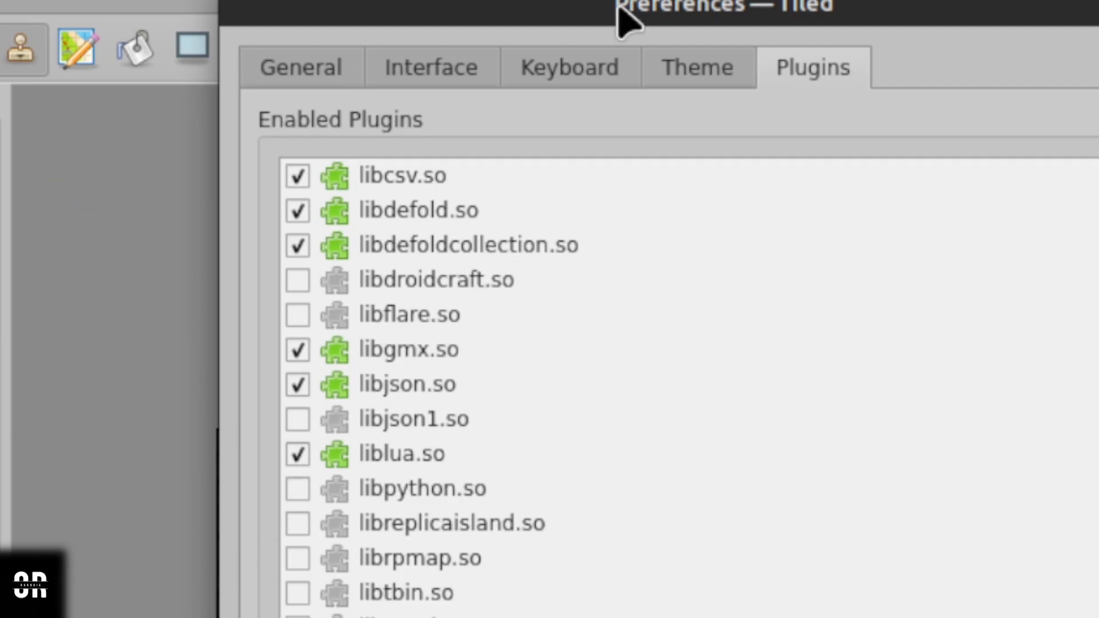
{"action": "mouse_move", "coordinate": [652, 12]}
{"action": "left_mouse_down"}
{"action": "mouse_move", "coordinate": [719, 40]}
{"action": "mouse_move", "coordinate": [842, 147]}
{"action": "mouse_move", "coordinate": [800, 44]}
{"action": "mouse_move", "coordinate": [734, 44]}
{"action": "left_mouse_up"}
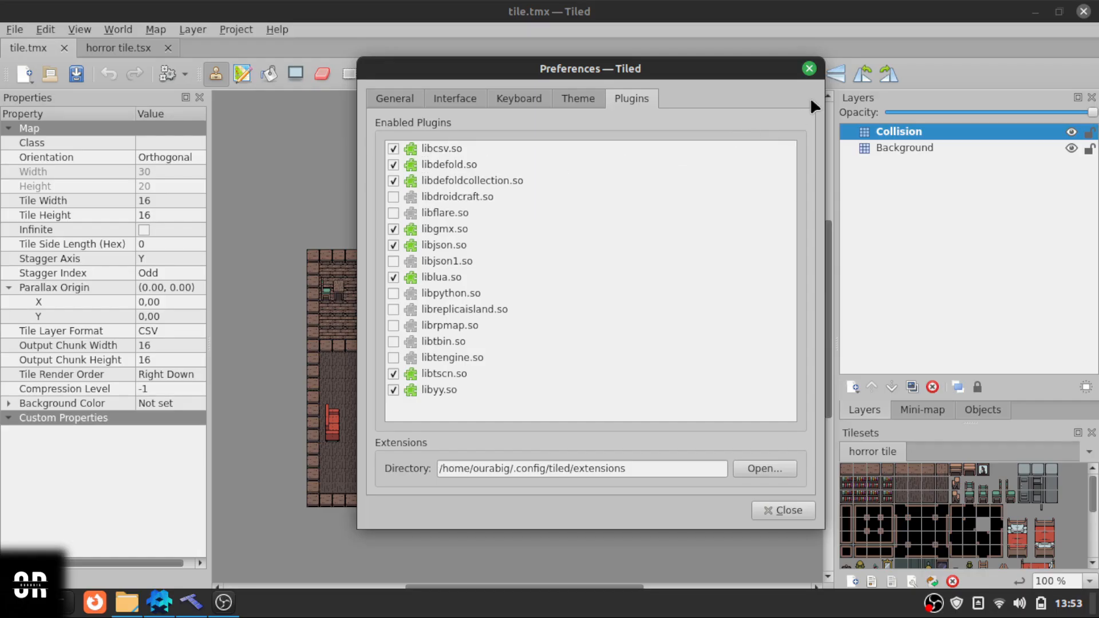
{"action": "left_click", "coordinate": [809, 69]}
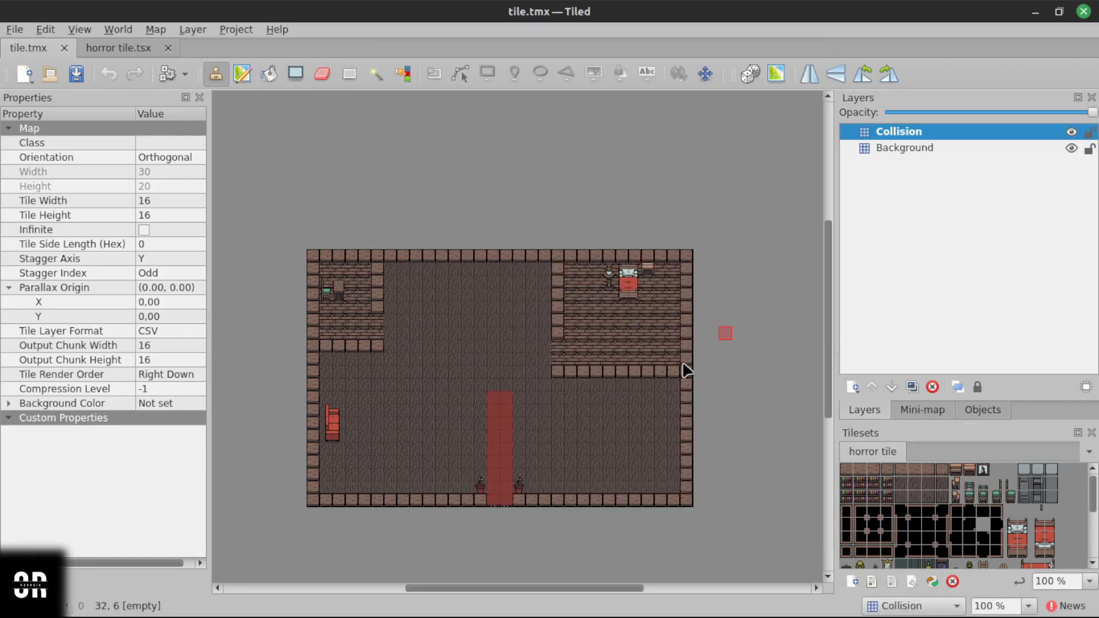
Start exporting the map under a chosen format, with the file type set to Defold Tile Map (*.tilemap).
{"action": "scroll", "coordinate": [659, 422], "scroll_direction": "up", "scroll_amount": 8}
{"action": "scroll", "coordinate": [658, 418], "scroll_direction": "down", "scroll_amount": 8}
{"action": "left_click", "coordinate": [10, 29]}
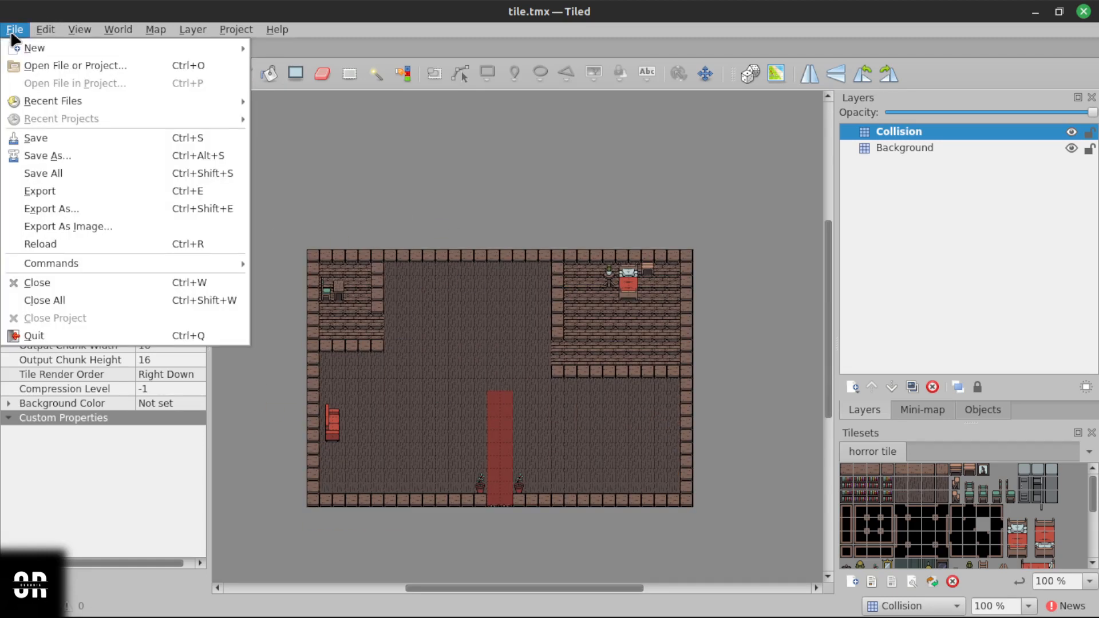
{"action": "left_click", "coordinate": [143, 210]}
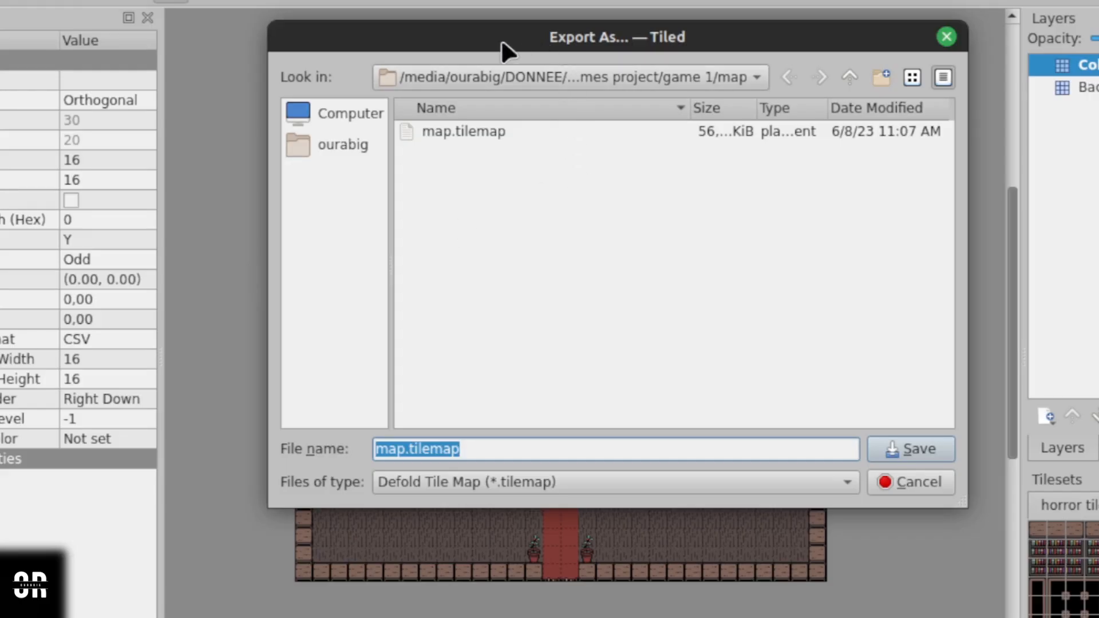
{"action": "left_click_drag", "start_coordinate": [500, 39], "coordinate": [493, 0]}
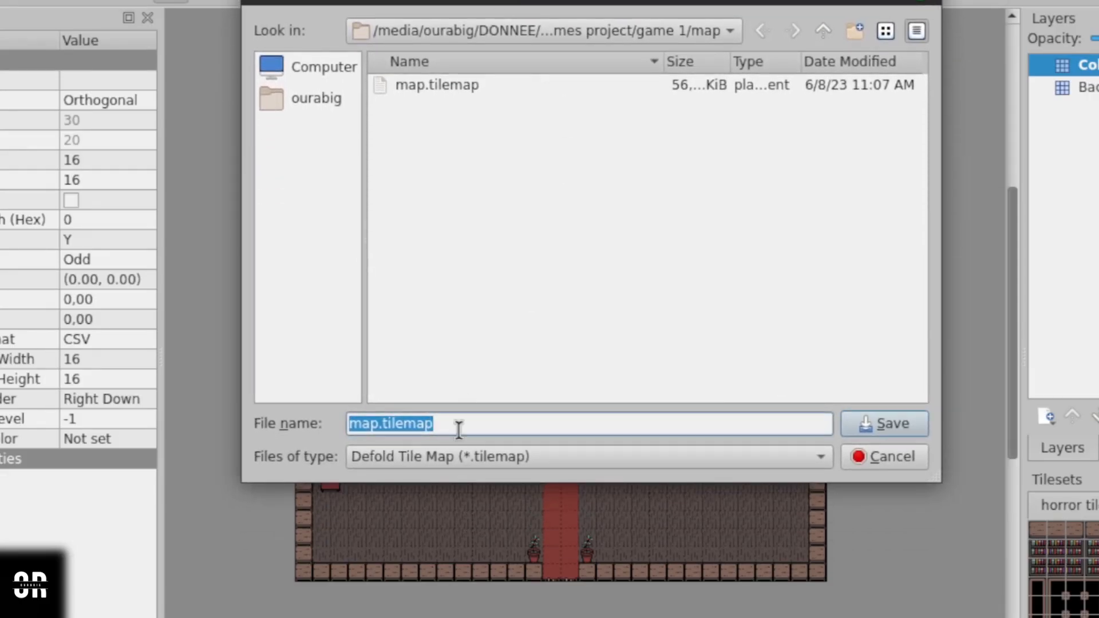
{"action": "left_click", "coordinate": [470, 455]}
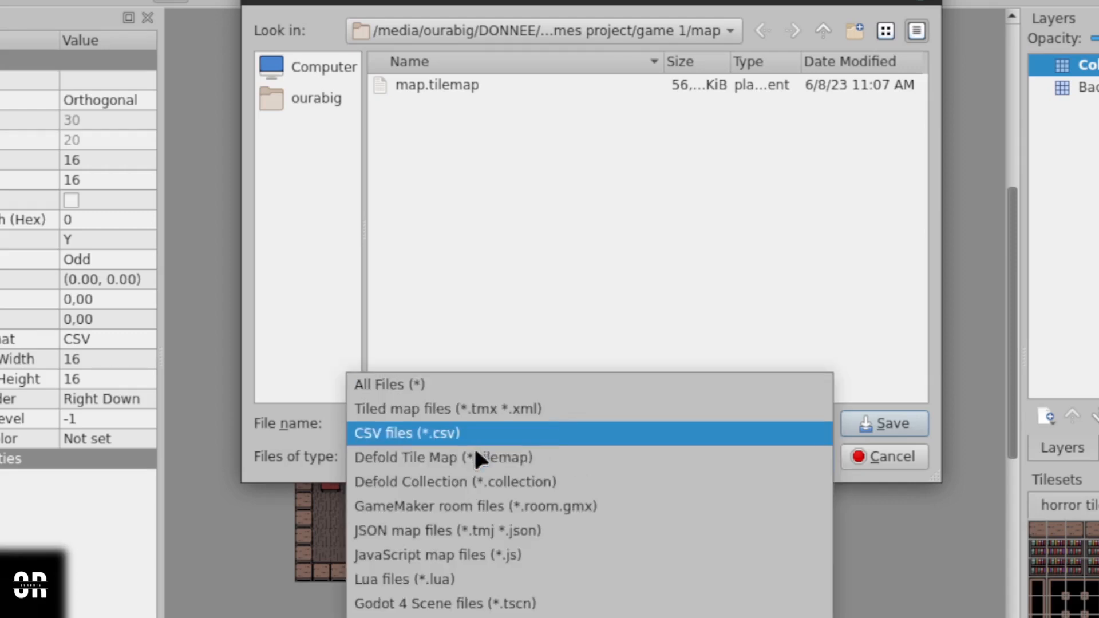
{"action": "left_click", "coordinate": [494, 461]}
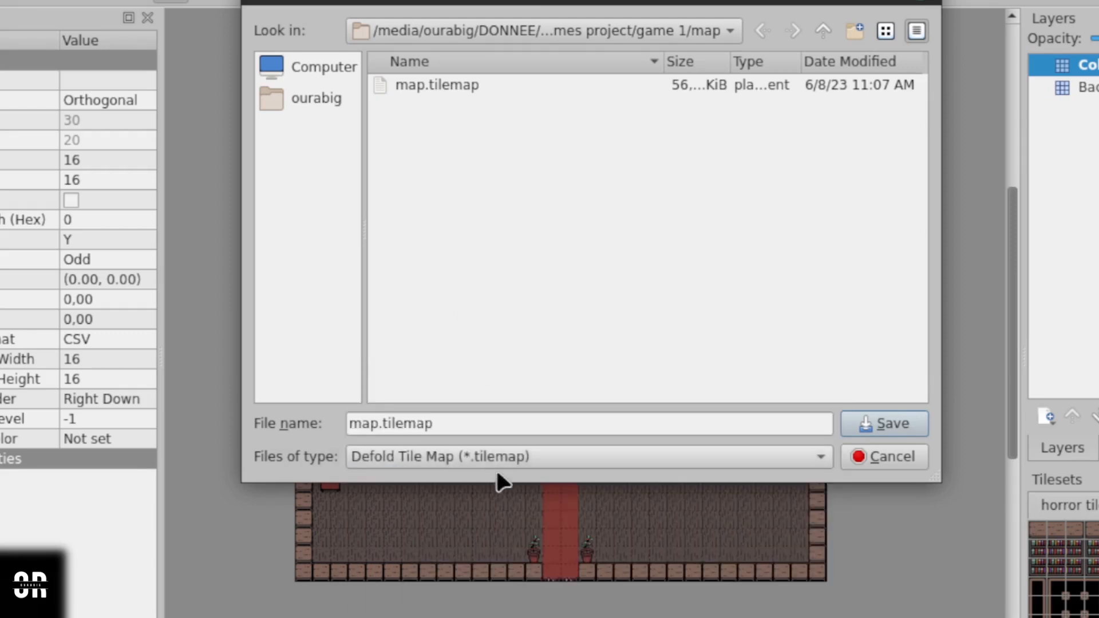
{"action": "left_click", "coordinate": [492, 451]}
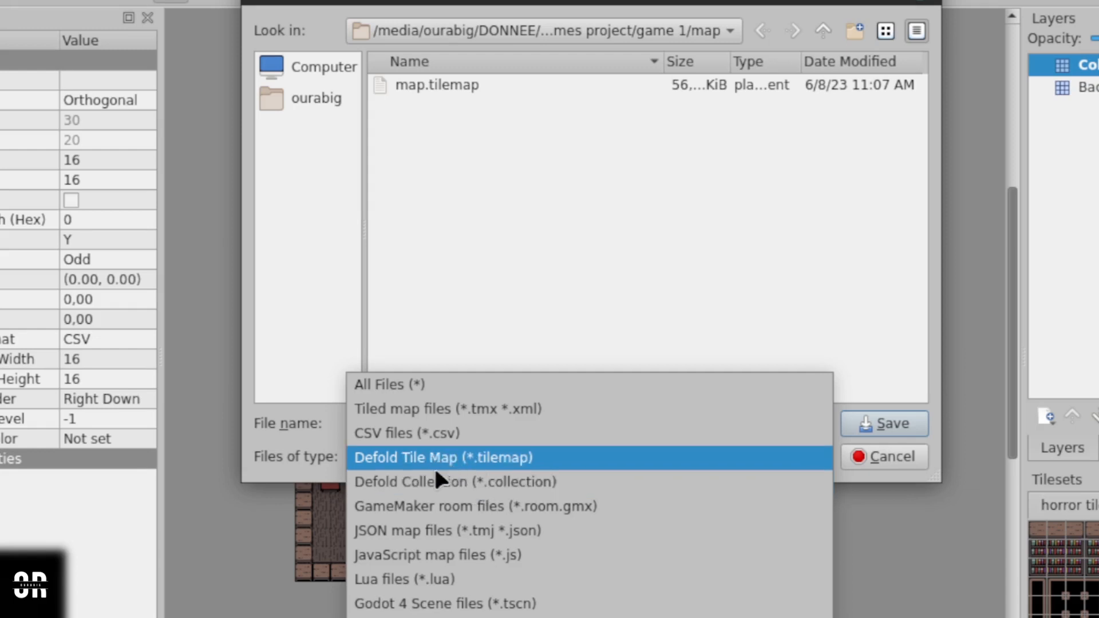
{"action": "left_click", "coordinate": [422, 456]}
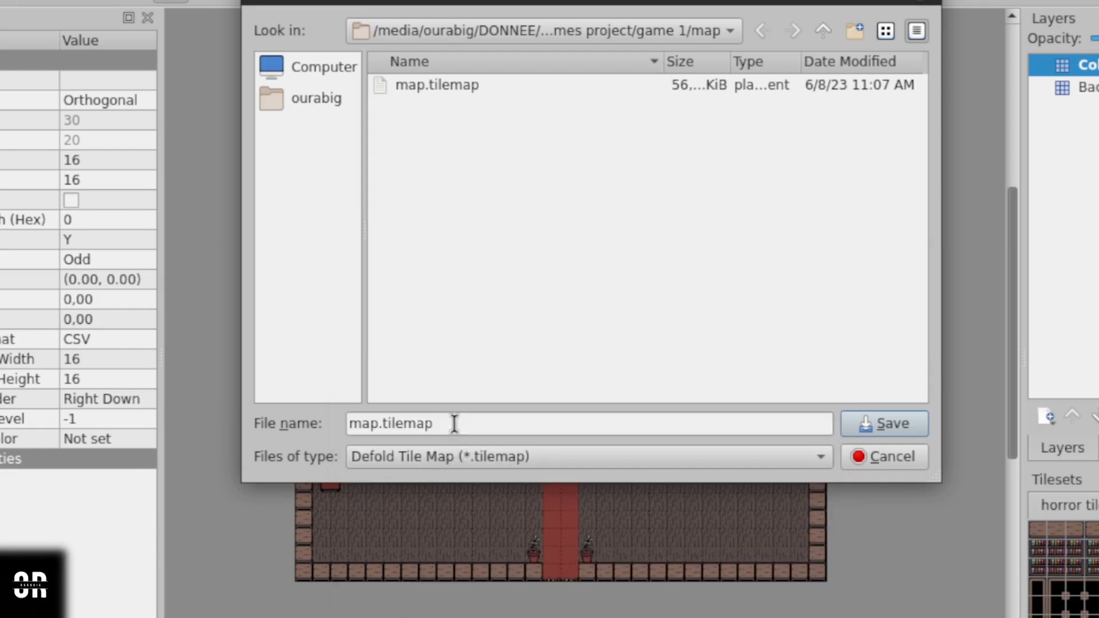
Enter map.tilemap as the name of the export file.
{"action": "left_click_drag", "start_coordinate": [454, 424], "coordinate": [315, 422]}
{"action": "key", "text": "BackSpace"}
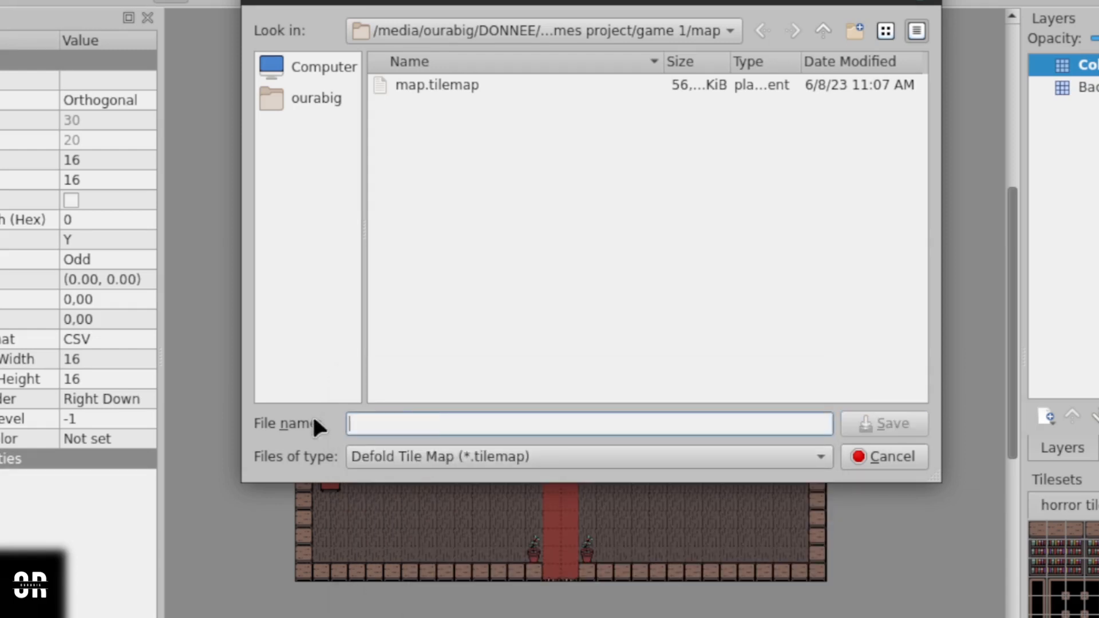
{"action": "type", "text": "map"}
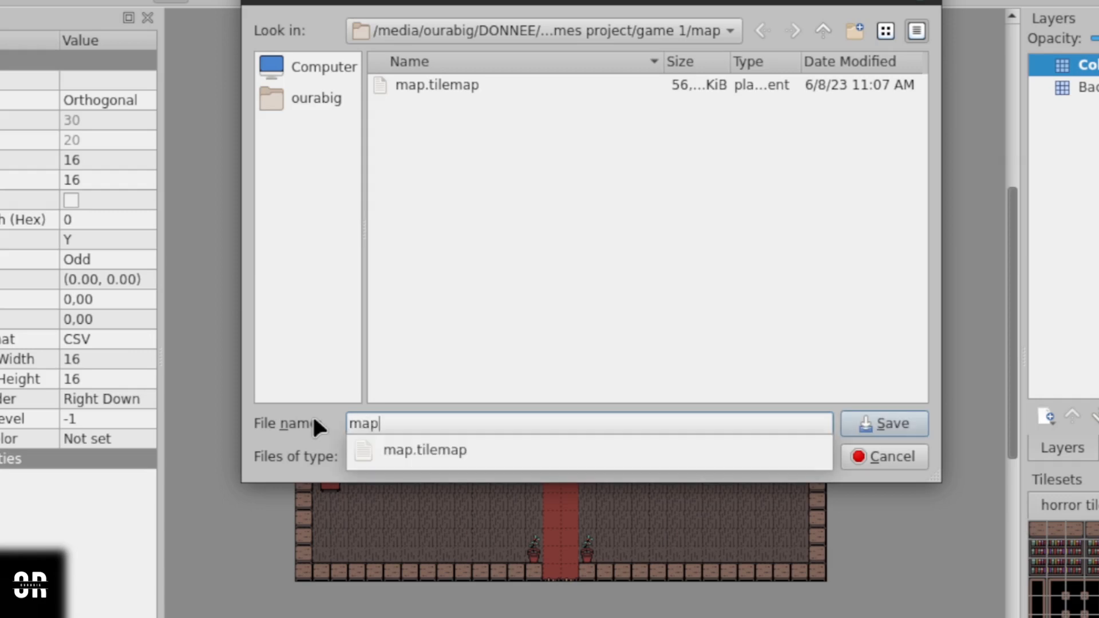
{"action": "left_click", "coordinate": [465, 379]}
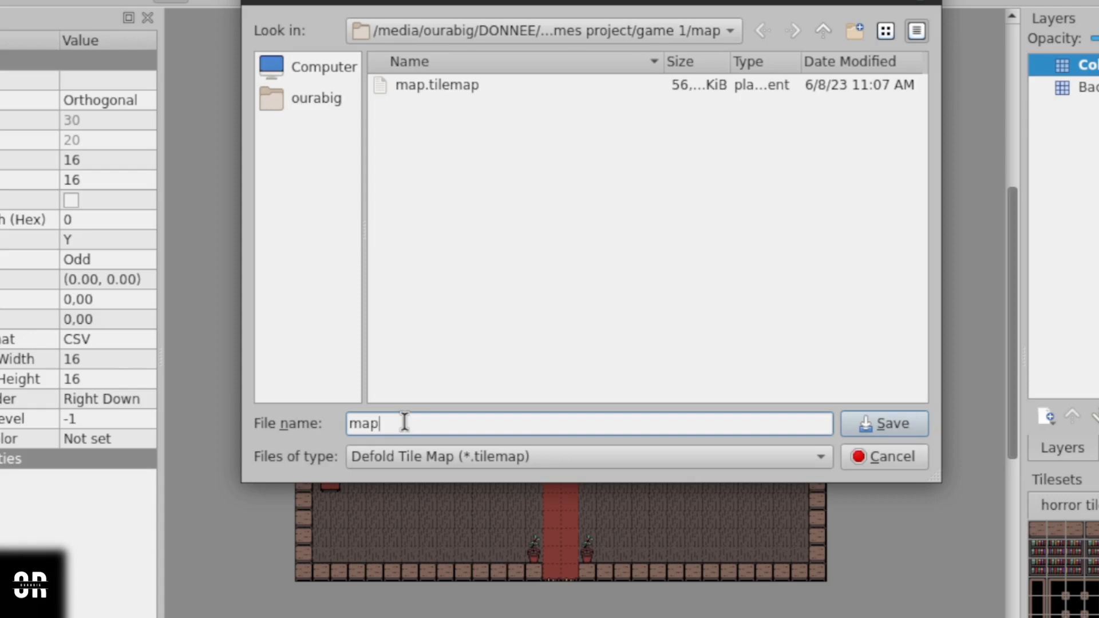
{"action": "type", "text": ".tilemap"}
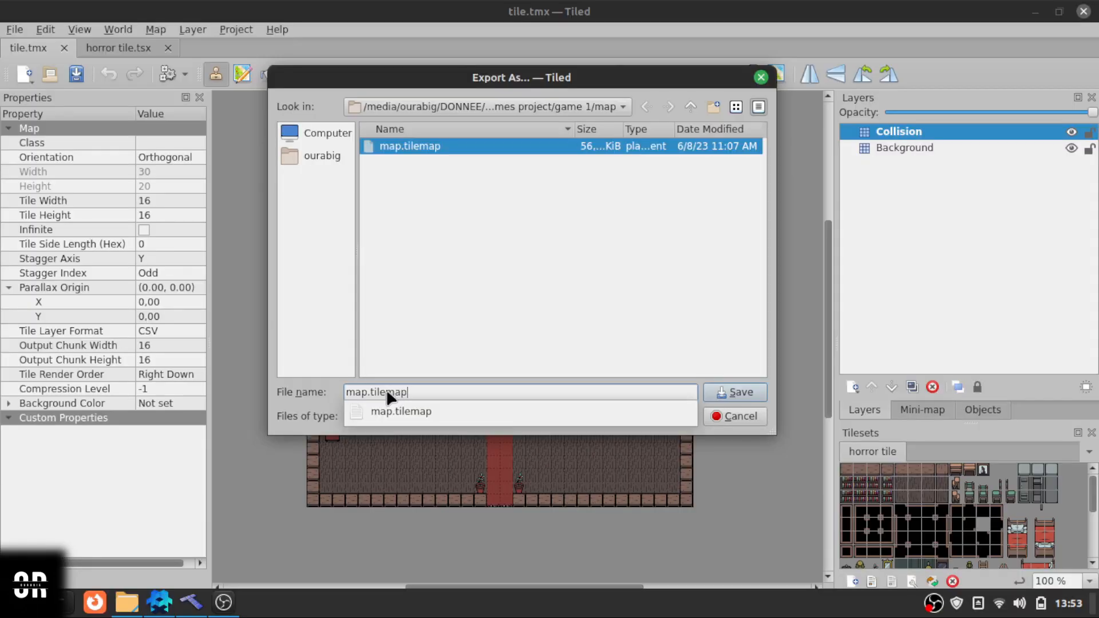
{"action": "left_click", "coordinate": [497, 205]}
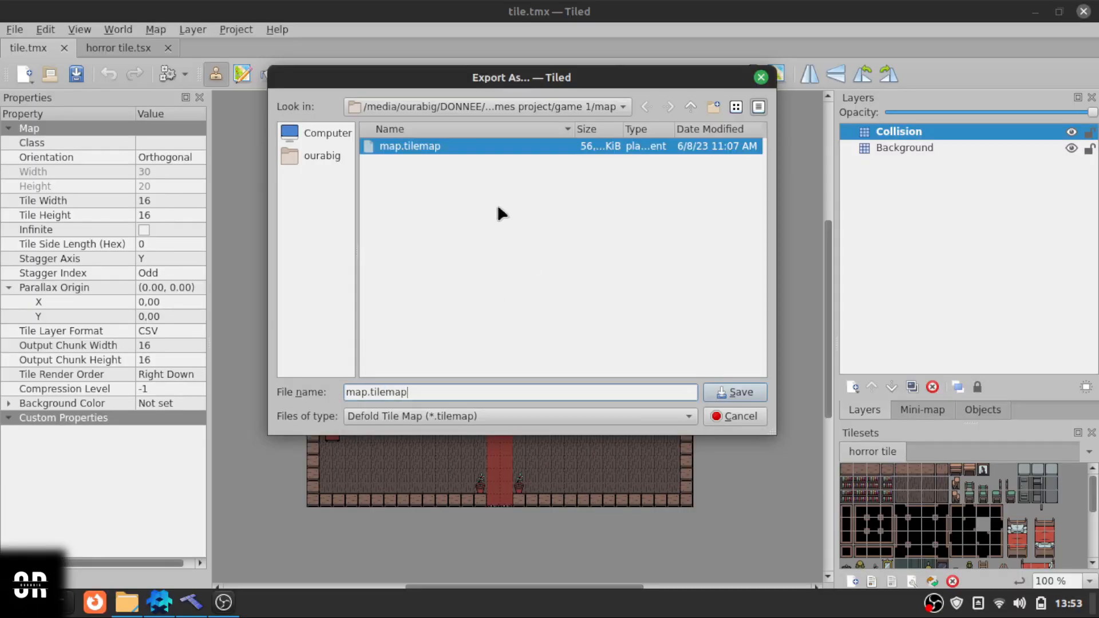
Save the export in the main folder of the tiled tutorial project, inside the games project directory.
{"action": "left_click", "coordinate": [430, 108]}
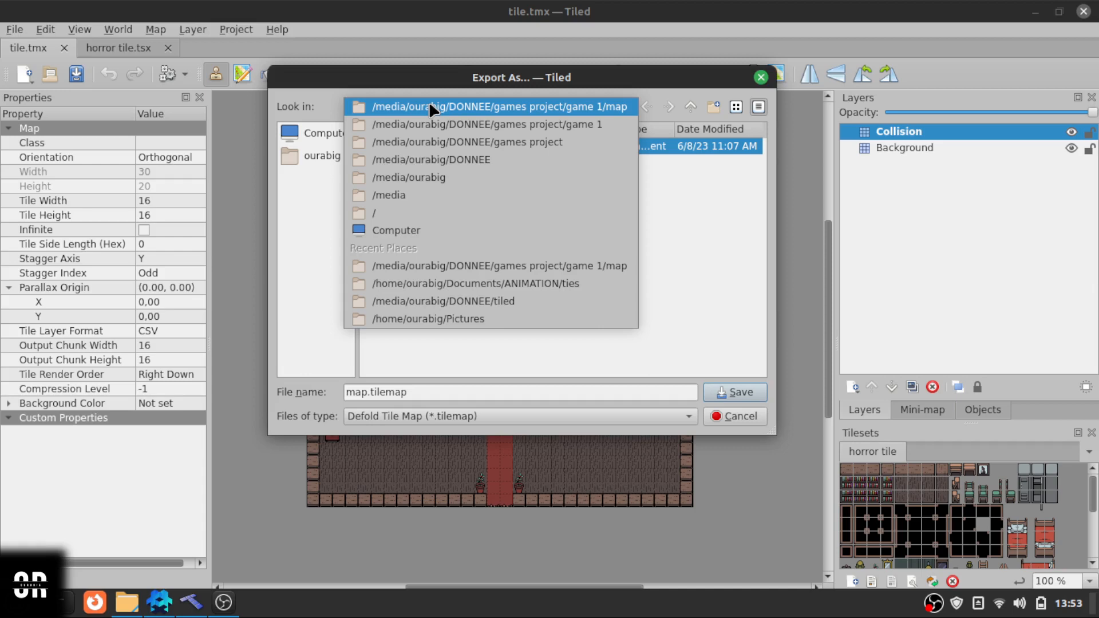
{"action": "left_click", "coordinate": [455, 141]}
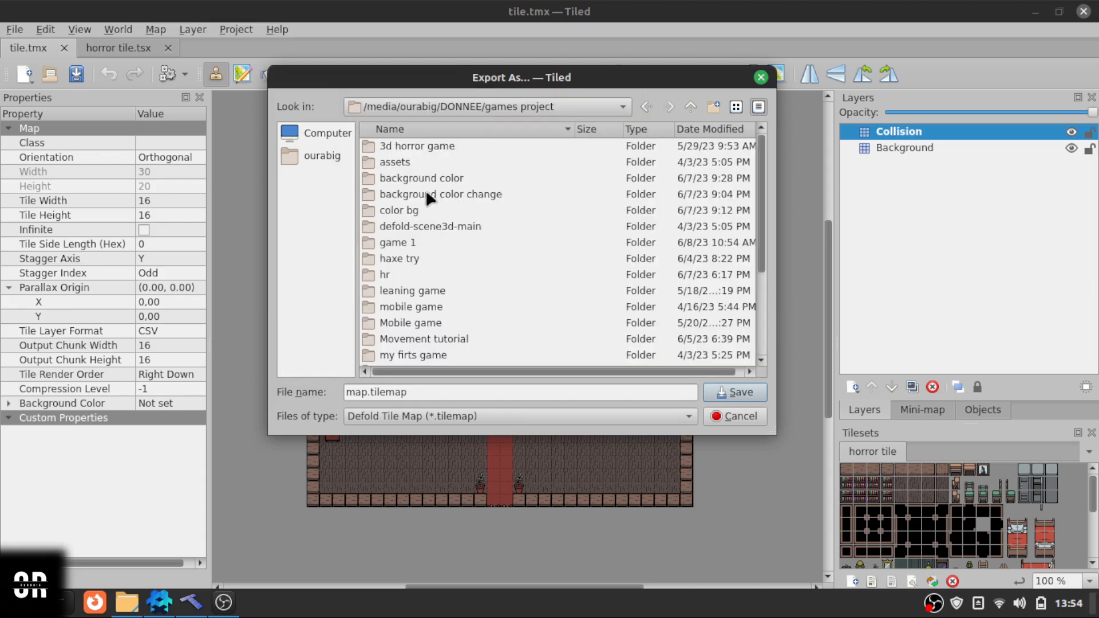
{"action": "scroll", "coordinate": [441, 263], "scroll_direction": "down", "scroll_amount": 3}
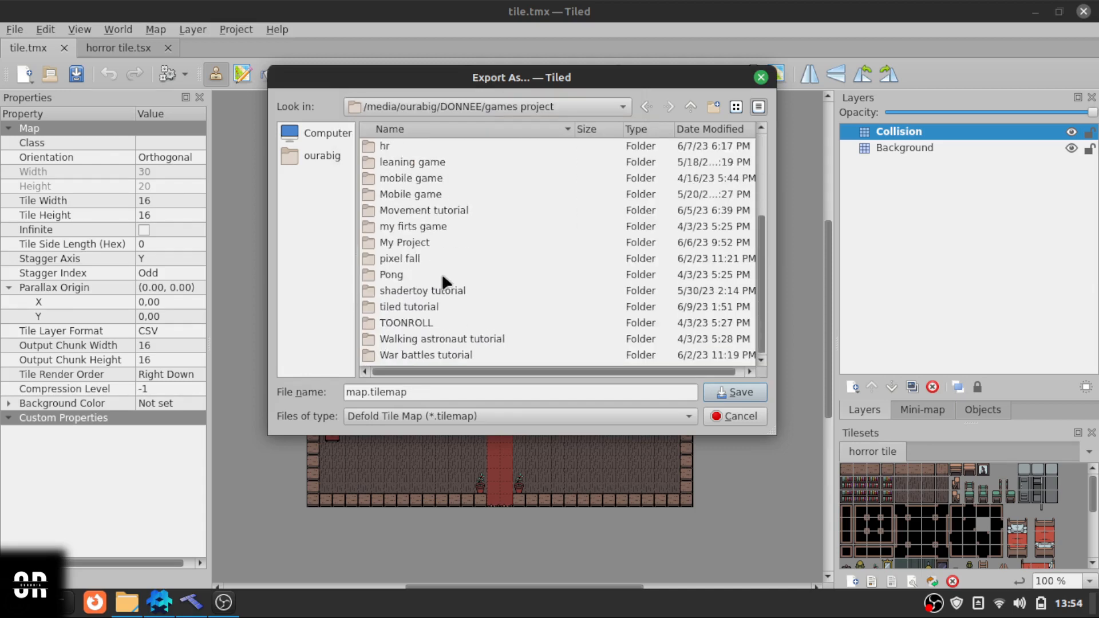
{"action": "double_click", "coordinate": [430, 308]}
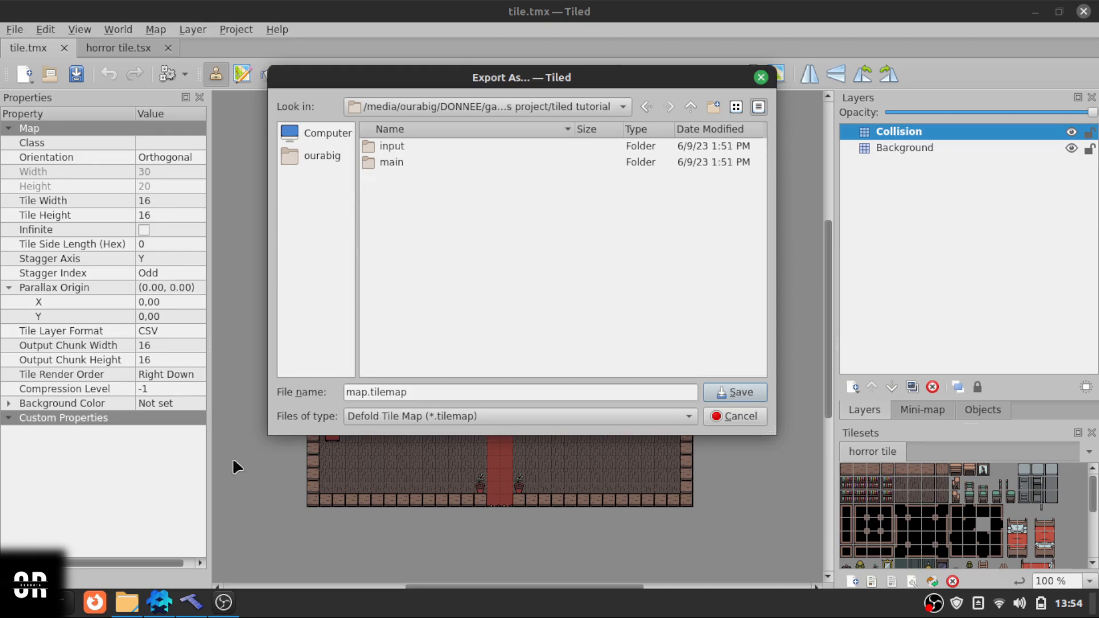
{"action": "left_click", "coordinate": [161, 605]}
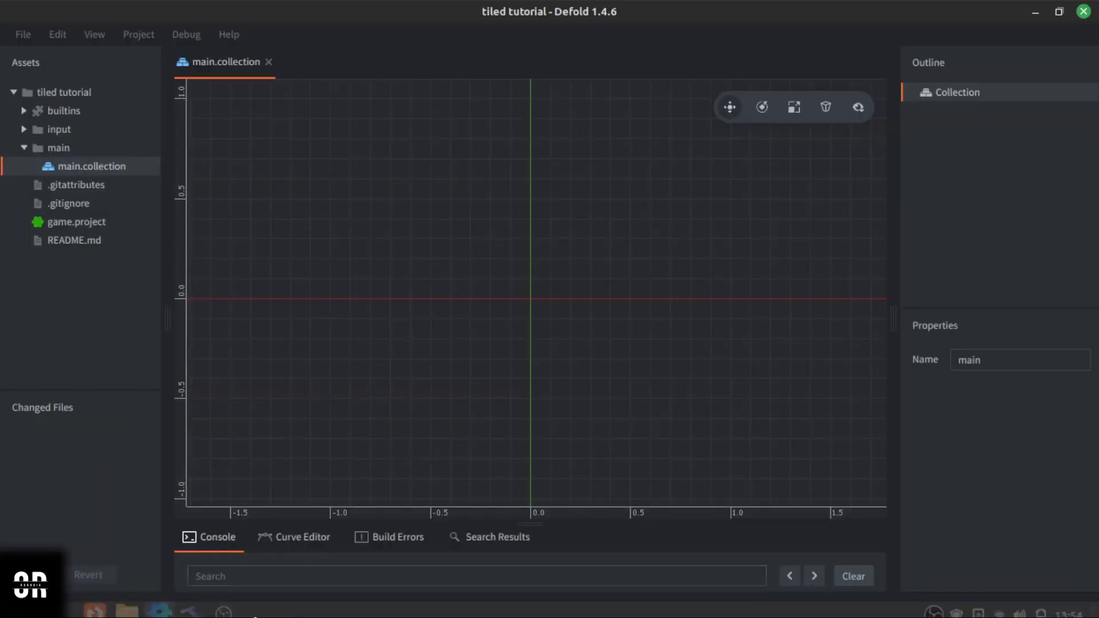
{"action": "left_click", "coordinate": [191, 602]}
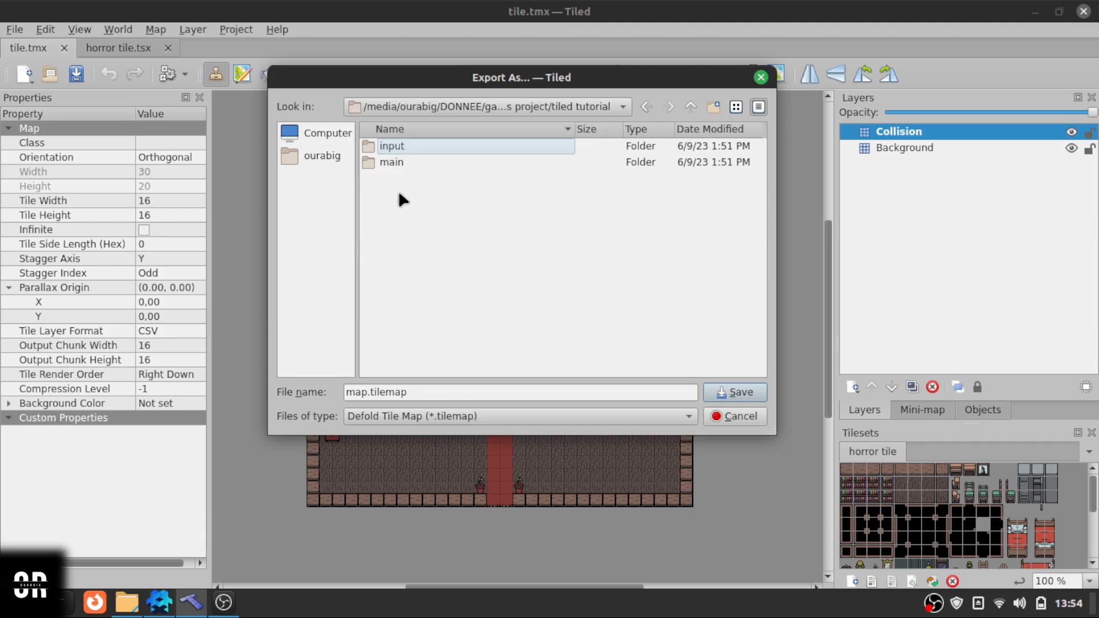
{"action": "double_click", "coordinate": [395, 162]}
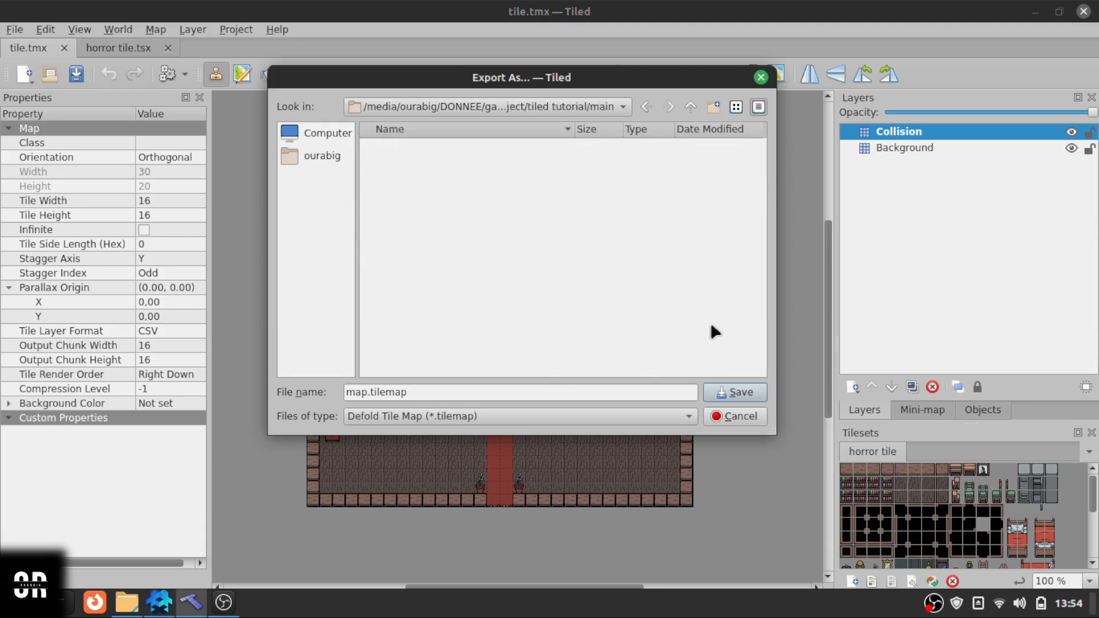
{"action": "left_click", "coordinate": [746, 392]}
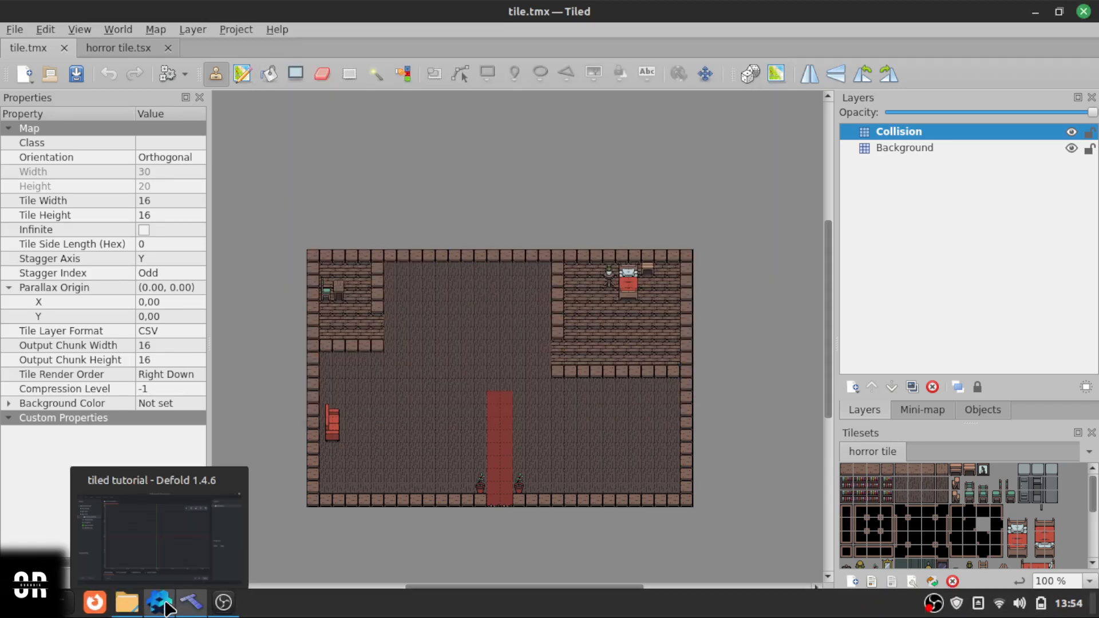
Switch to Defold and open the exported map.tilemap from the main folder, framing its contents.
{"action": "left_click", "coordinate": [173, 610]}
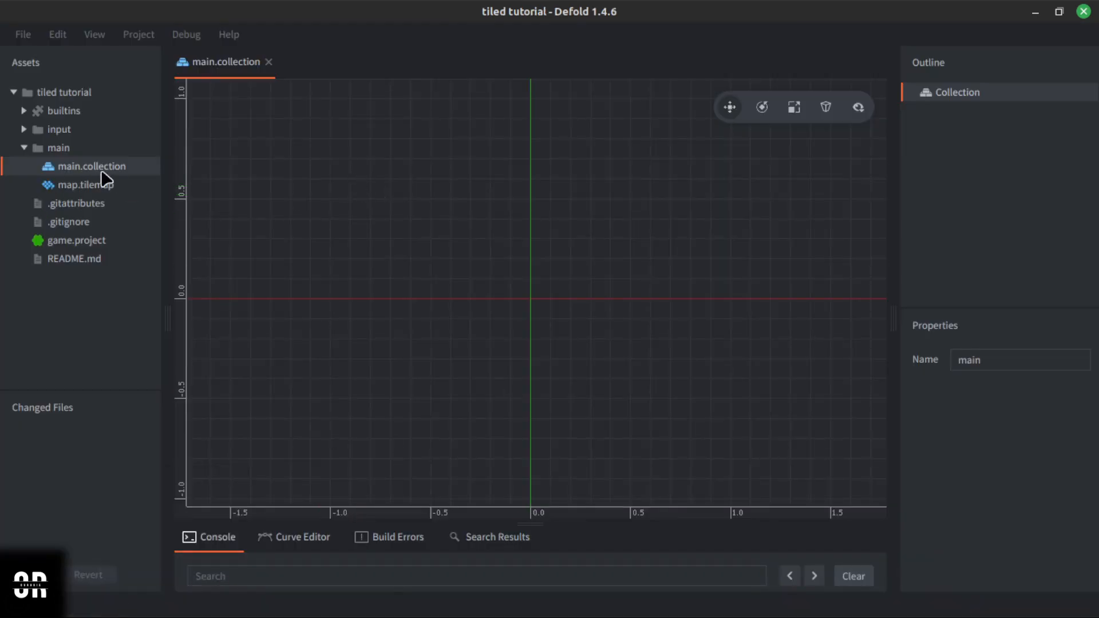
{"action": "double_click", "coordinate": [94, 183]}
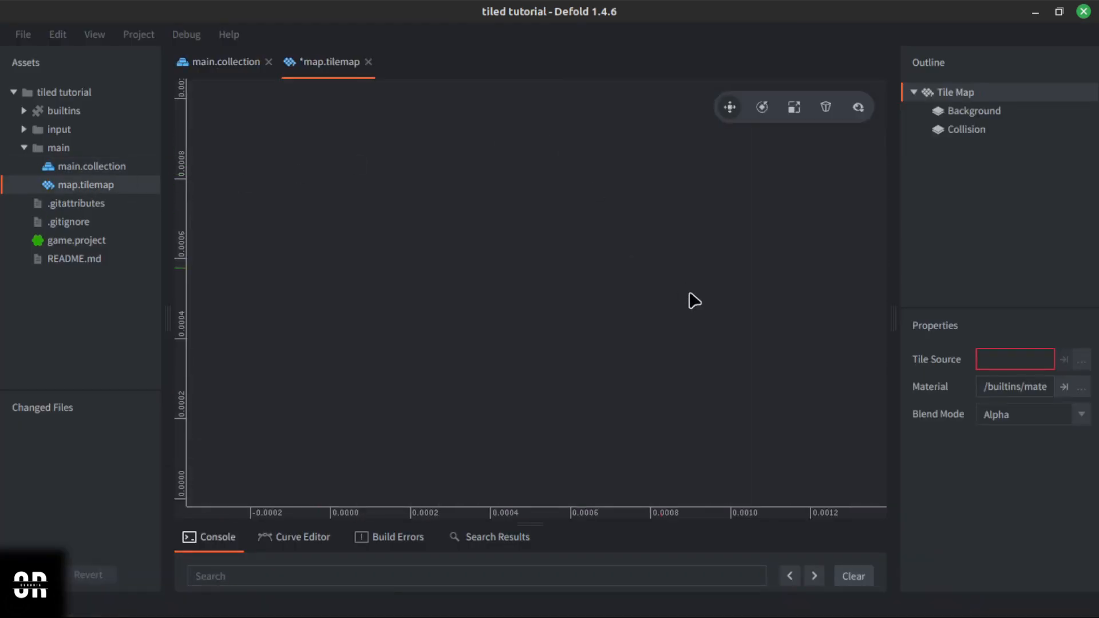
{"action": "key", "text": "f"}
{"action": "scroll", "coordinate": [496, 285], "scroll_direction": "up", "scroll_amount": 2}
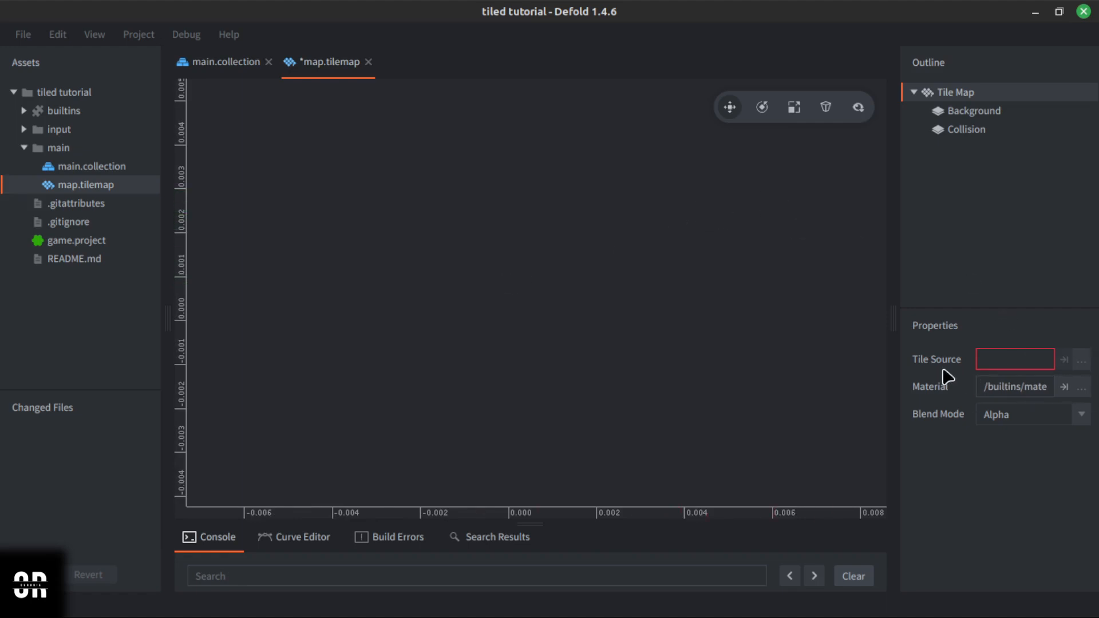
{"action": "left_click", "coordinate": [38, 149]}
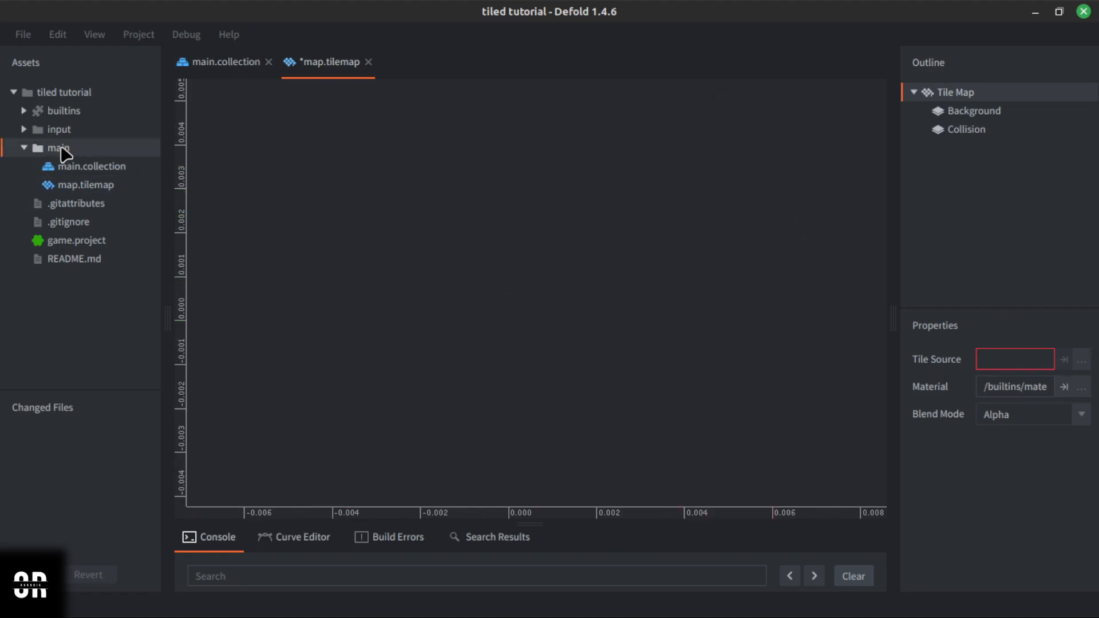
{"action": "right_click", "coordinate": [65, 153]}
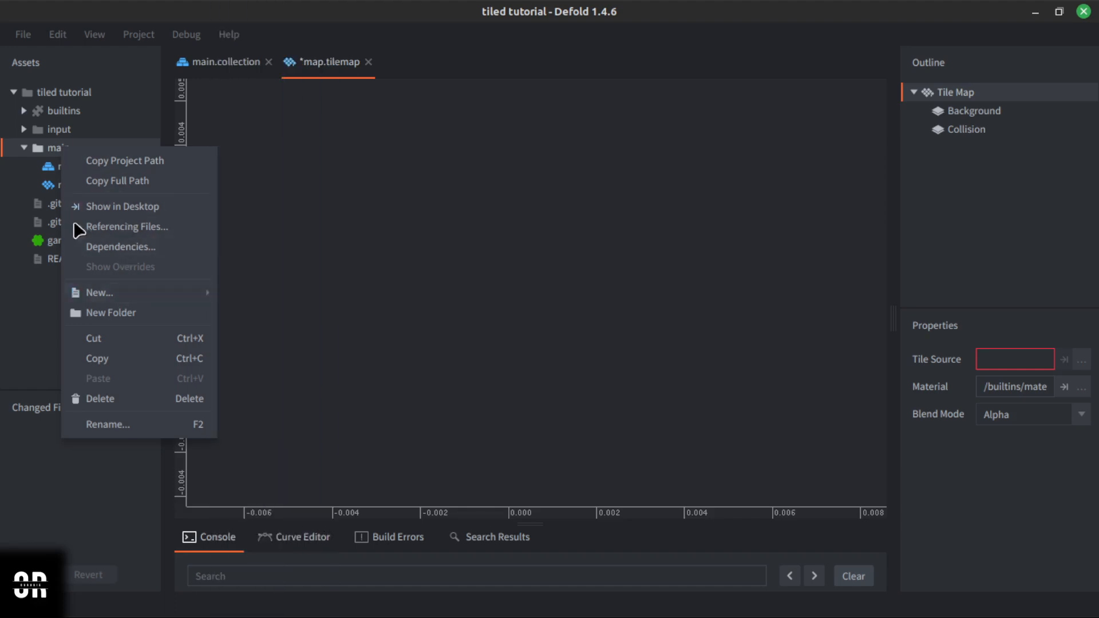
{"action": "left_click", "coordinate": [48, 153]}
{"action": "key", "text": "ctrl+n"}
{"action": "type", "text": "tile"}
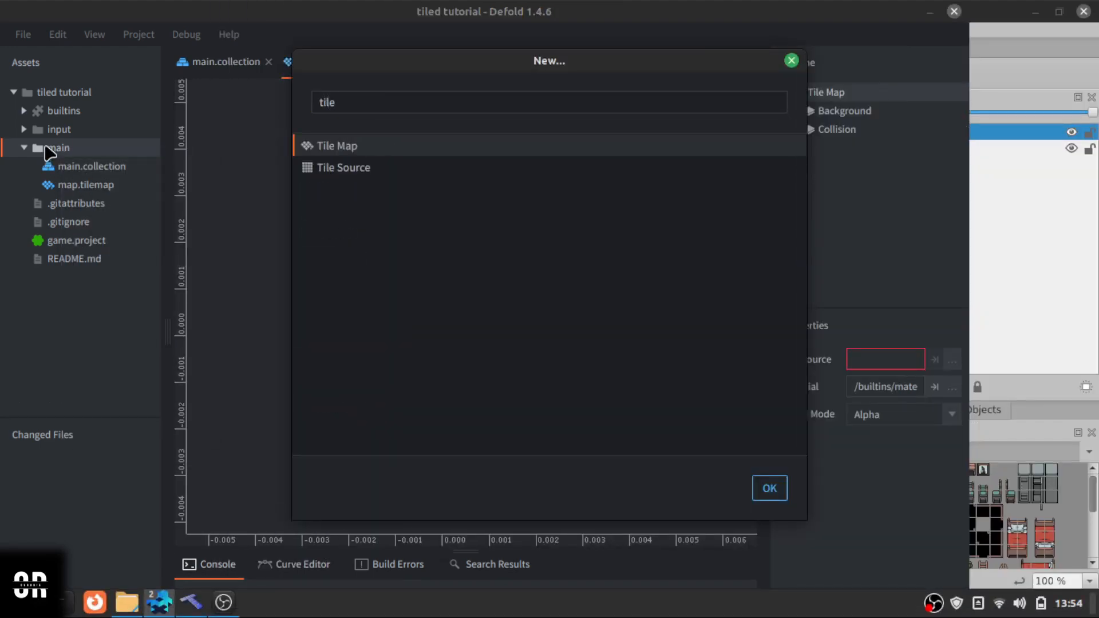
{"action": "key", "text": "Down"}
{"action": "key", "text": "Return"}
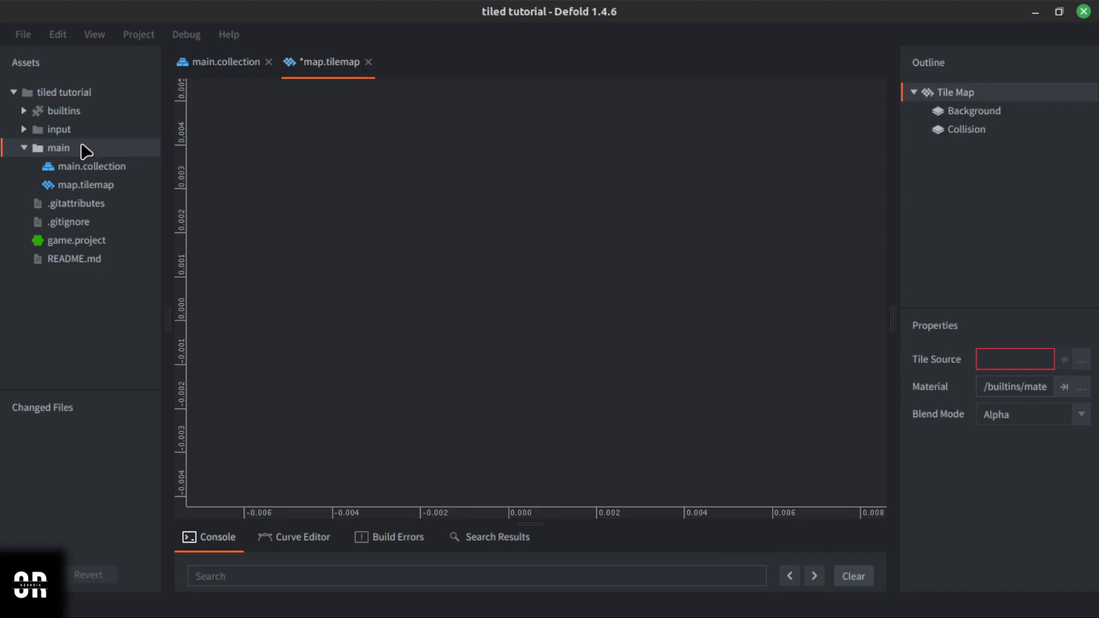
Create a new Tile Source named map in the main folder and save the open files.
{"action": "key", "text": "ctrl+n"}
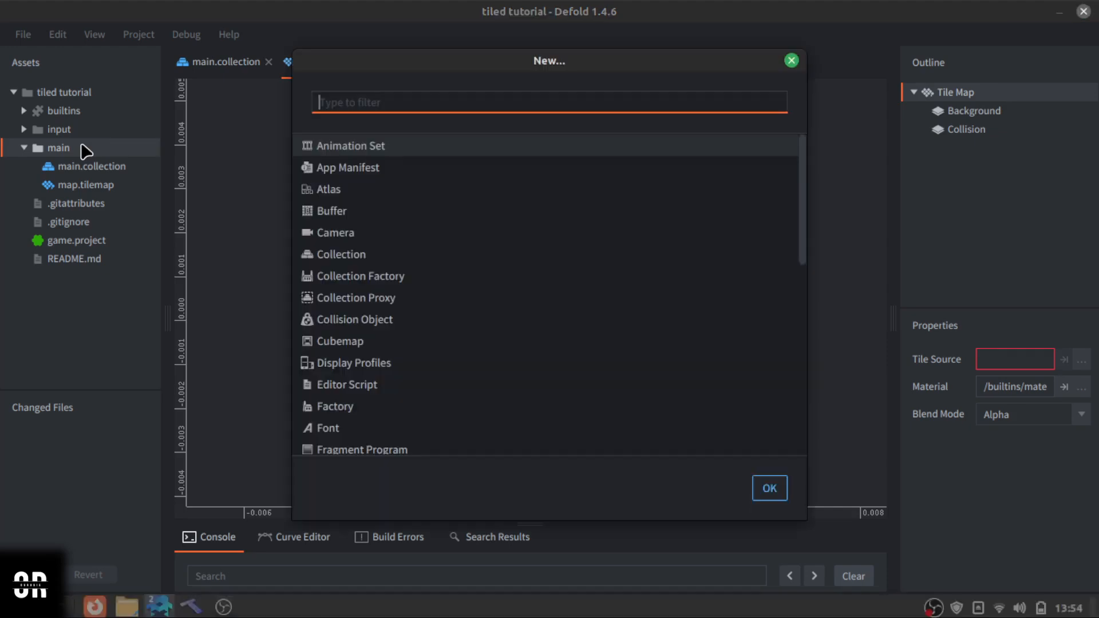
{"action": "type", "text": "tile"}
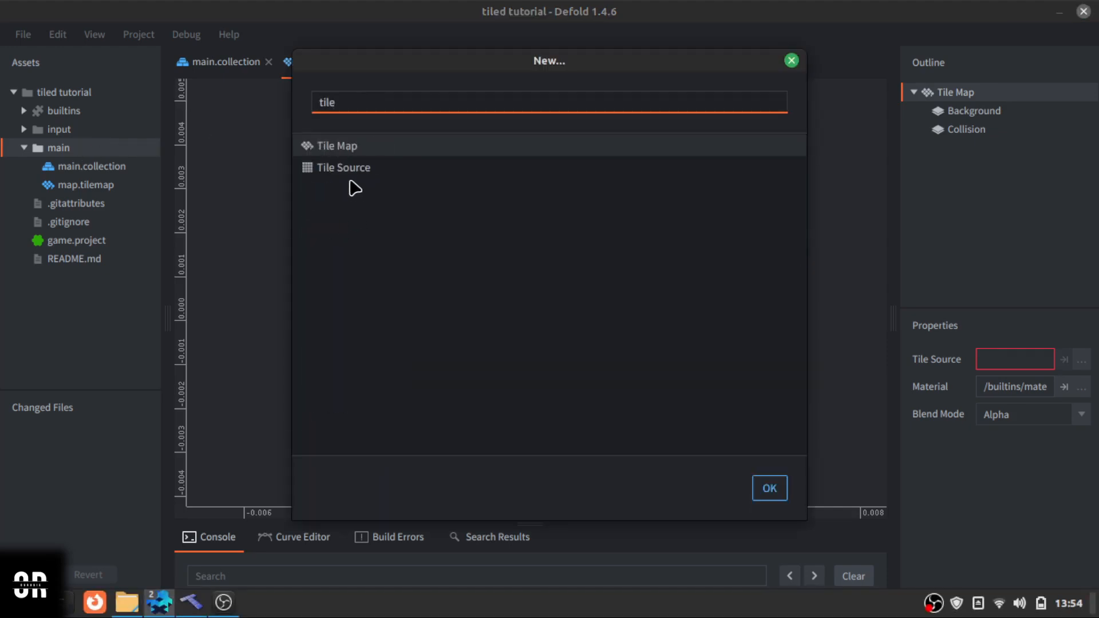
{"action": "double_click", "coordinate": [367, 168]}
{"action": "type", "text": "m"}
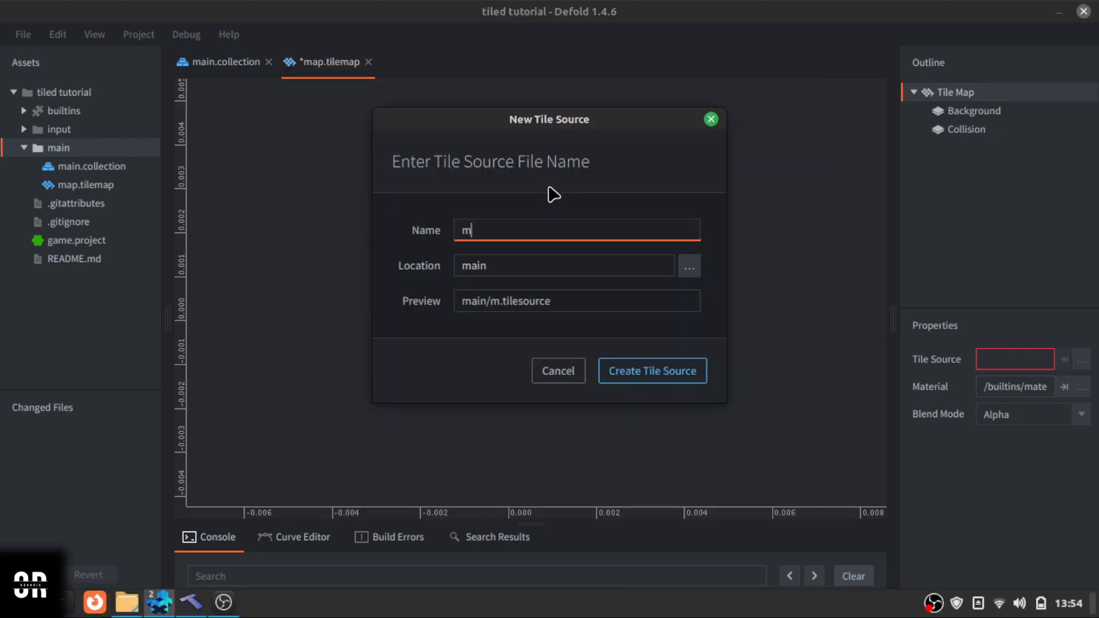
{"action": "type", "text": "ap"}
{"action": "key", "text": "Return"}
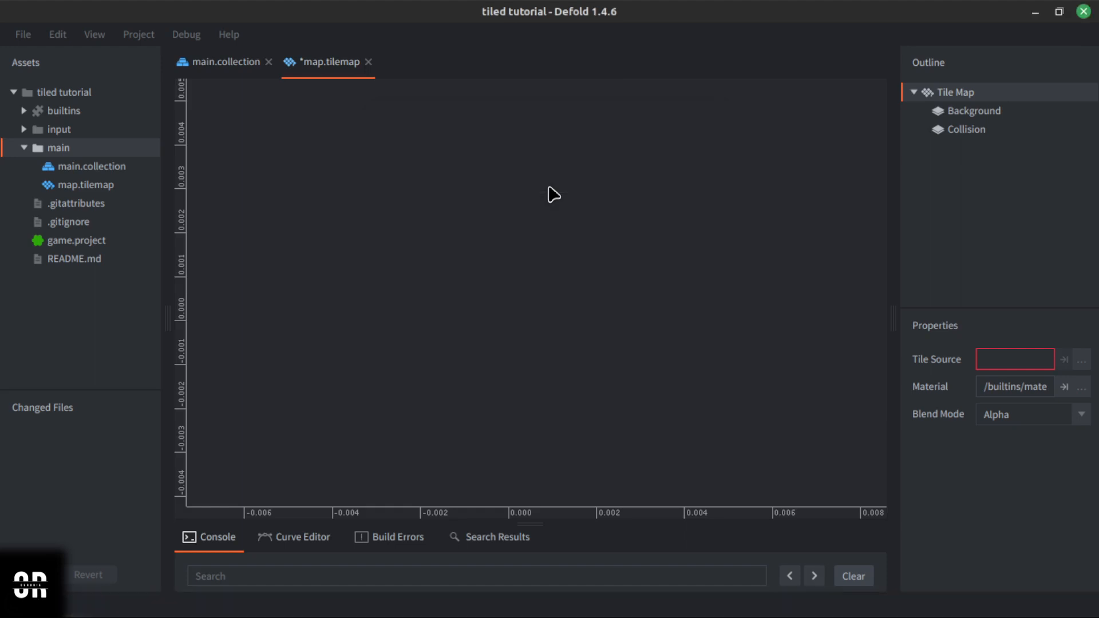
{"action": "key", "text": "ctrl+s"}
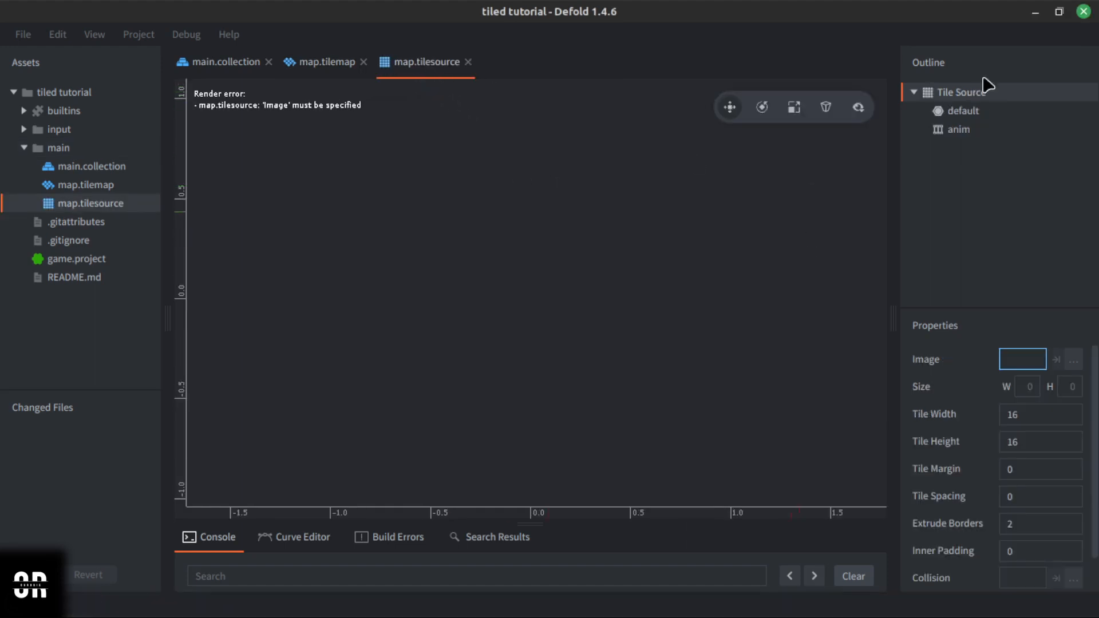
{"action": "left_click", "coordinate": [316, 63]}
{"action": "left_click", "coordinate": [410, 63]}
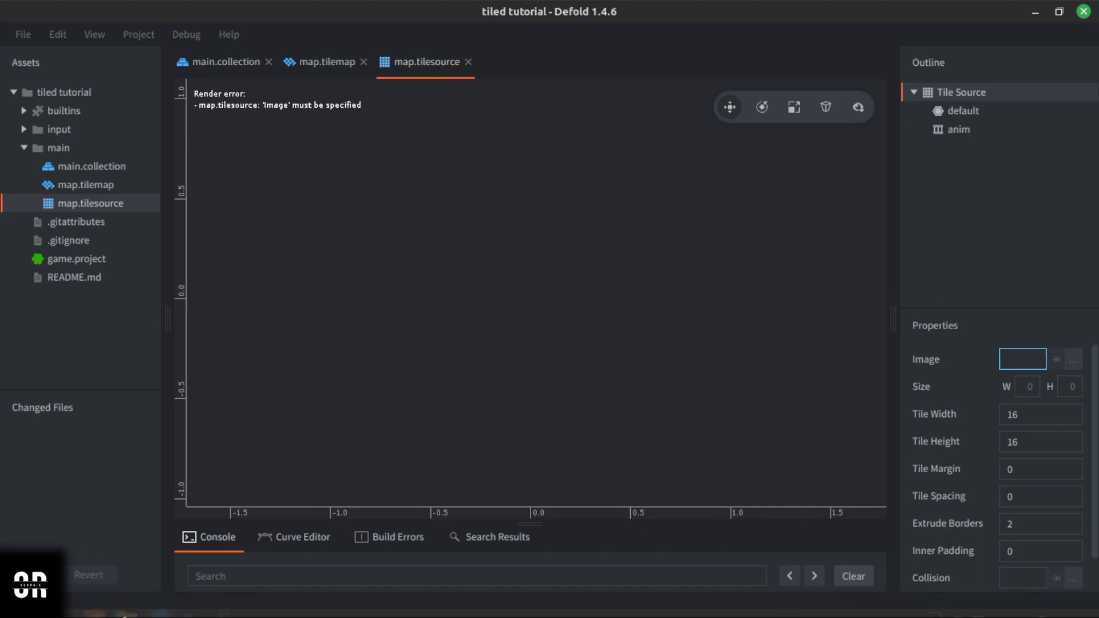
Bring tiles.png from the ties folder in the file manager into the Defold project's main folder and close the file manager.
{"action": "mouse_move", "coordinate": [128, 612]}
{"action": "left_click", "coordinate": [191, 602]}
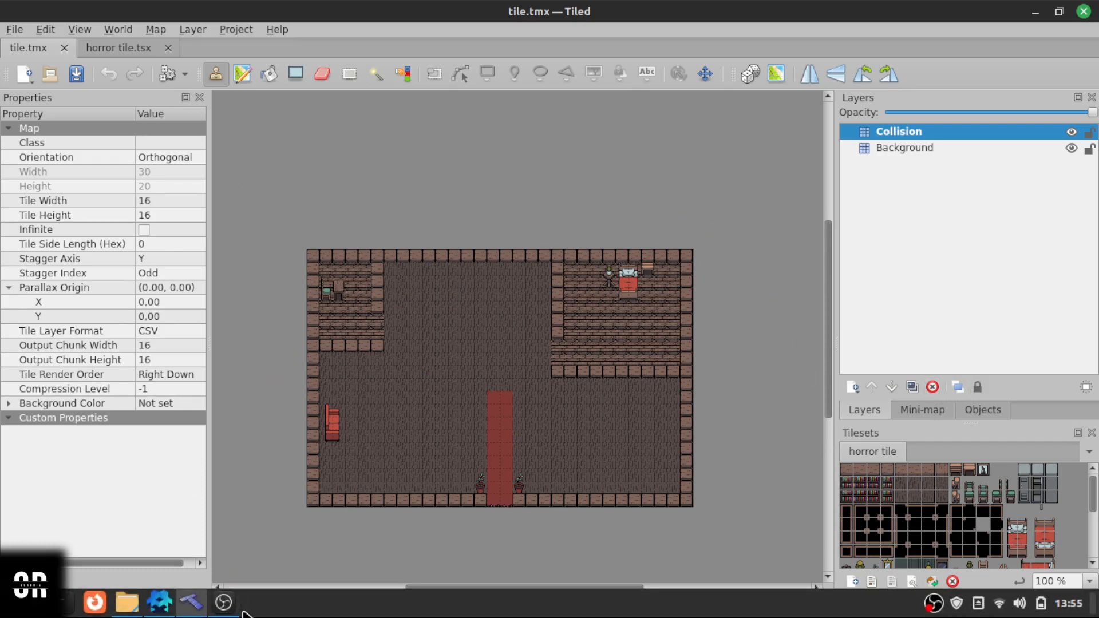
{"action": "left_click", "coordinate": [126, 608]}
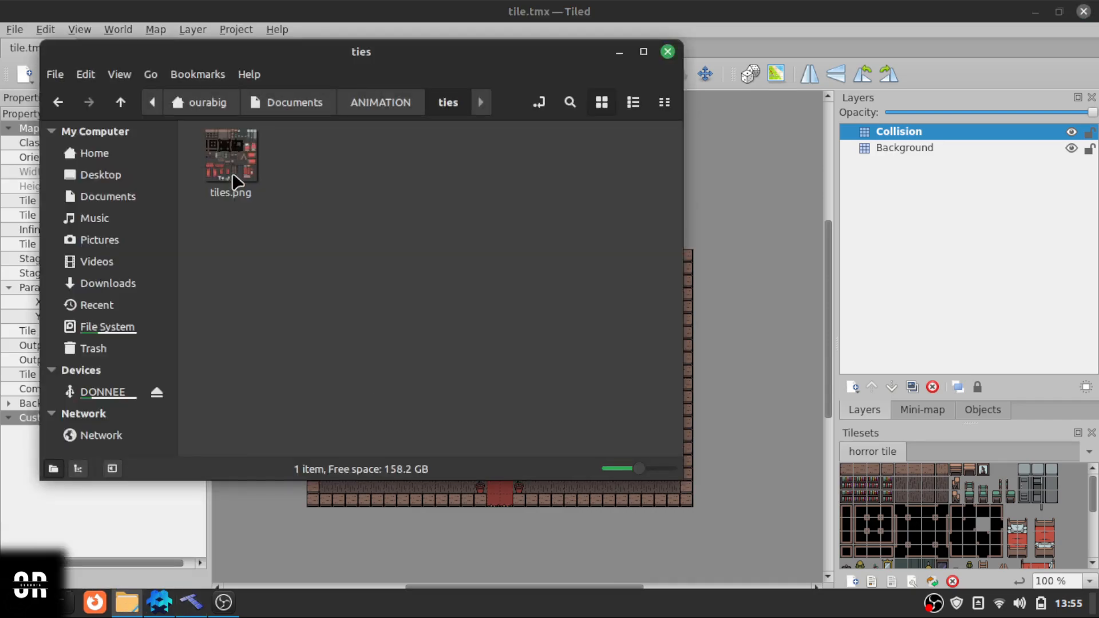
{"action": "left_click", "coordinate": [162, 608]}
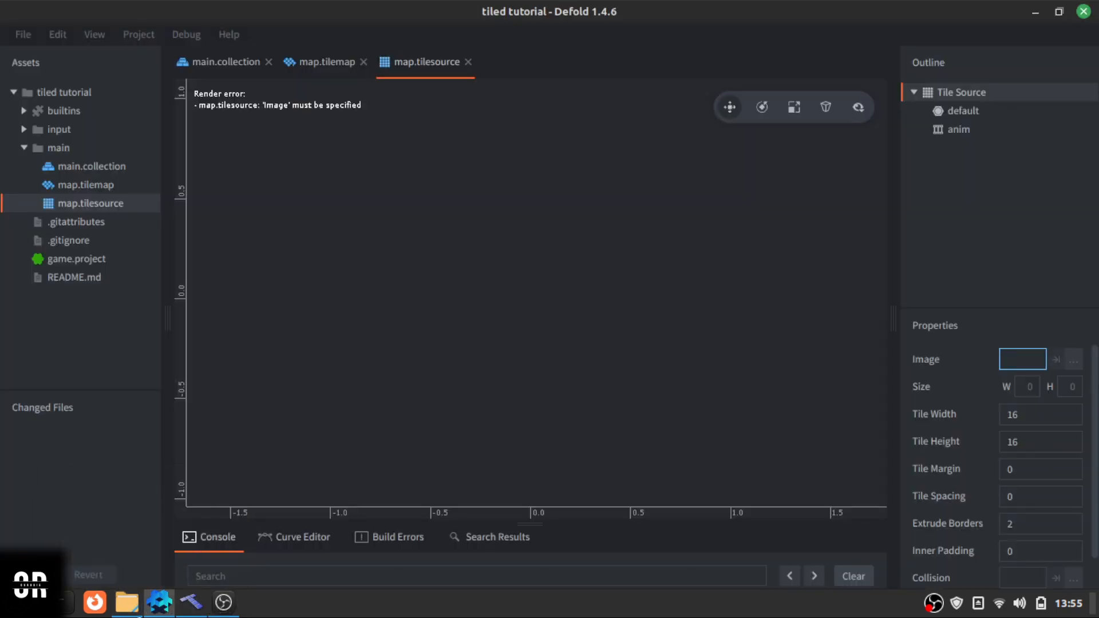
{"action": "left_click", "coordinate": [135, 611]}
{"action": "left_click_drag", "start_coordinate": [316, 57], "coordinate": [600, 79]}
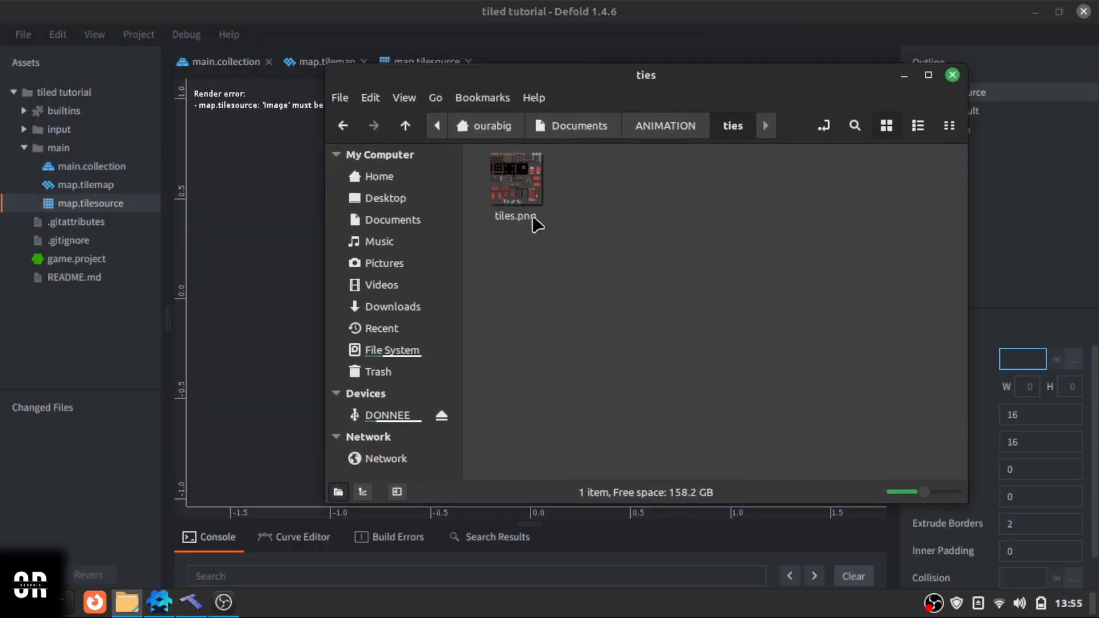
{"action": "left_click_drag", "start_coordinate": [536, 225], "coordinate": [121, 213]}
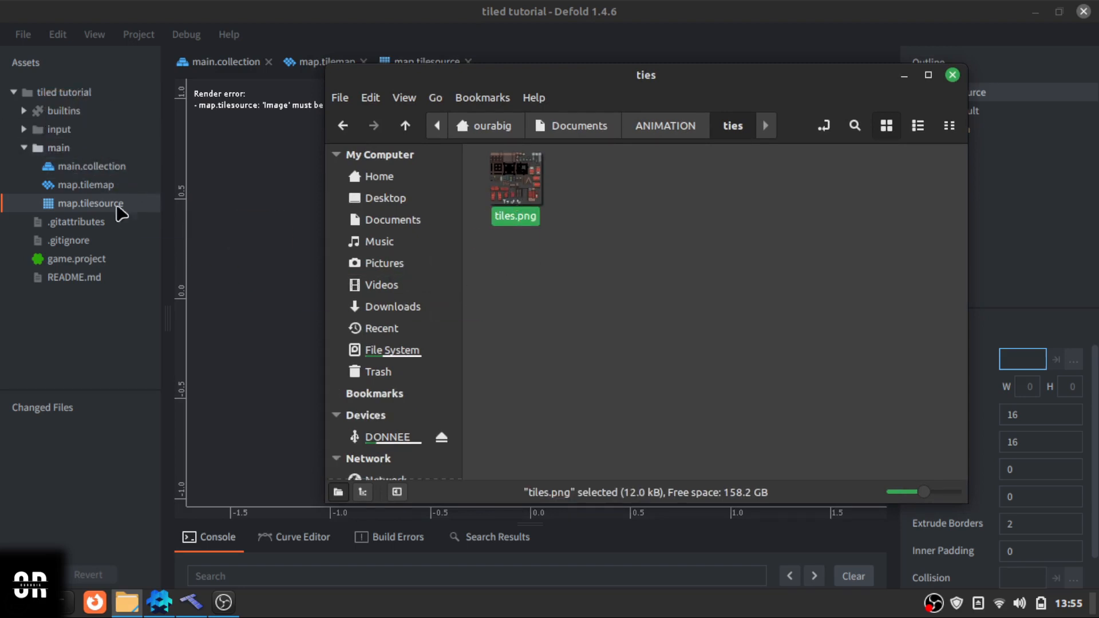
{"action": "left_click", "coordinate": [952, 75]}
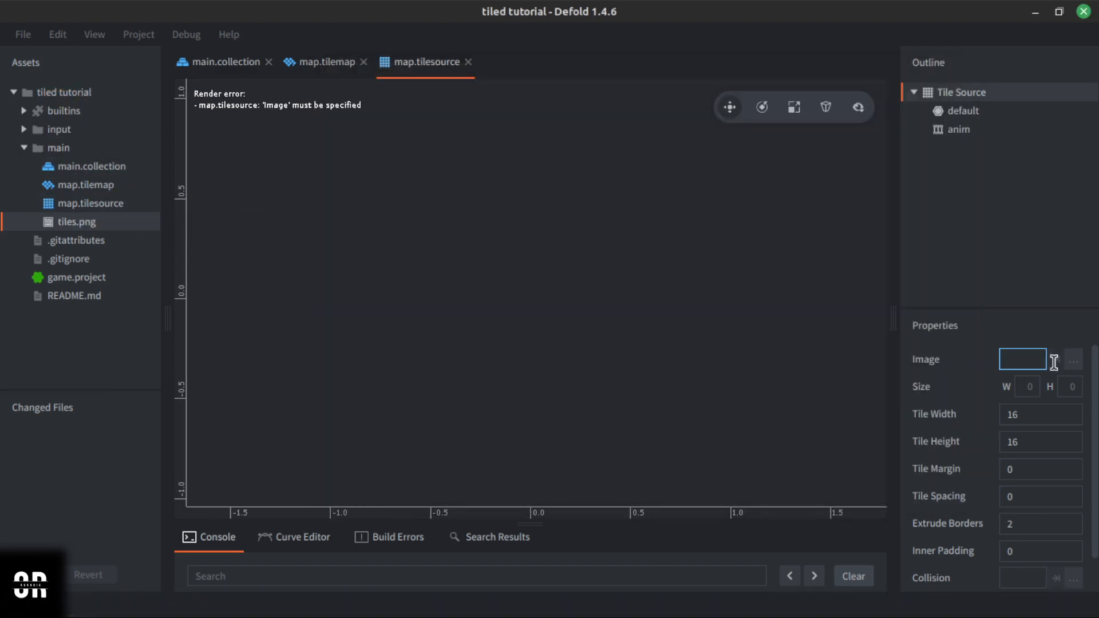
Assign /main/tiles.png as the image of map.tilesource and save it.
{"action": "left_click", "coordinate": [1074, 360]}
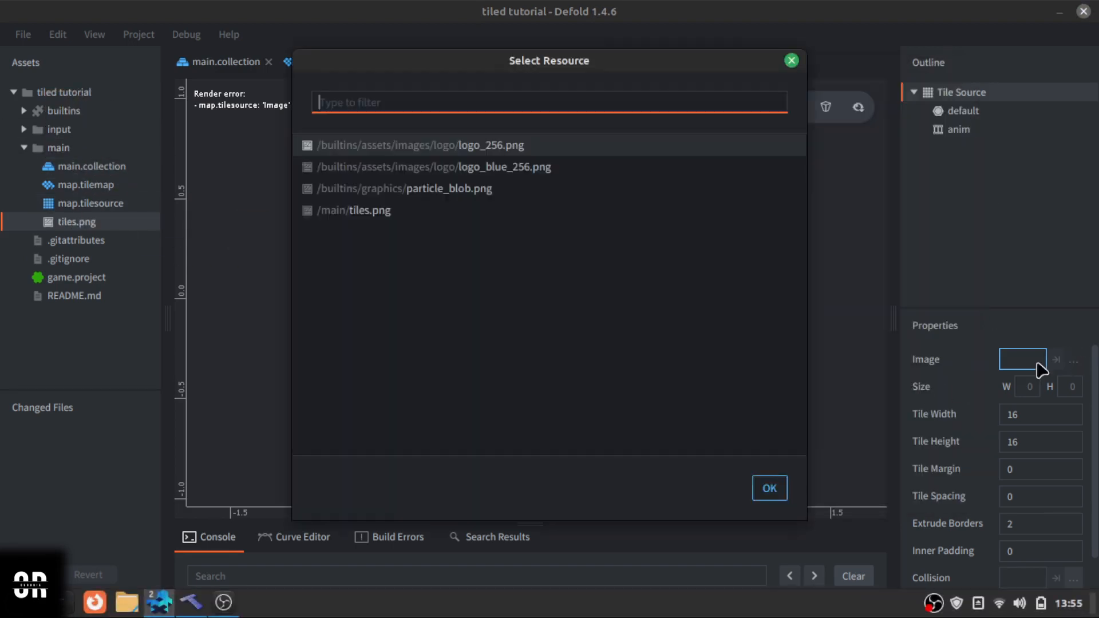
{"action": "double_click", "coordinate": [391, 220]}
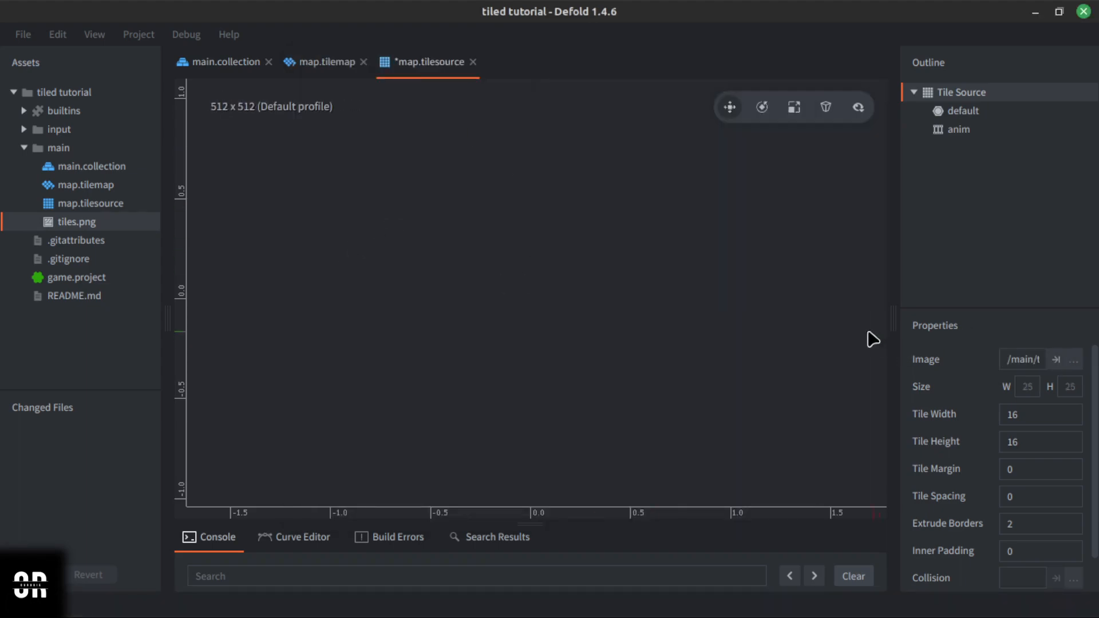
{"action": "key", "text": "ctrl+s"}
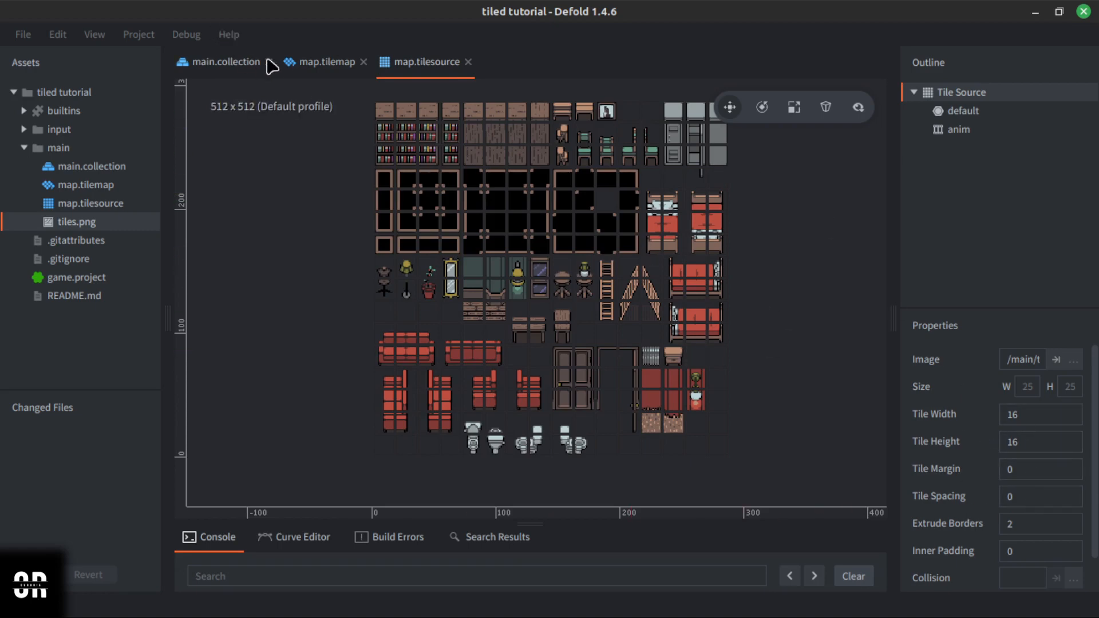
Assign /main/map.tilesource as the tile source of map.tilemap and frame the whole map.
{"action": "left_click", "coordinate": [329, 64]}
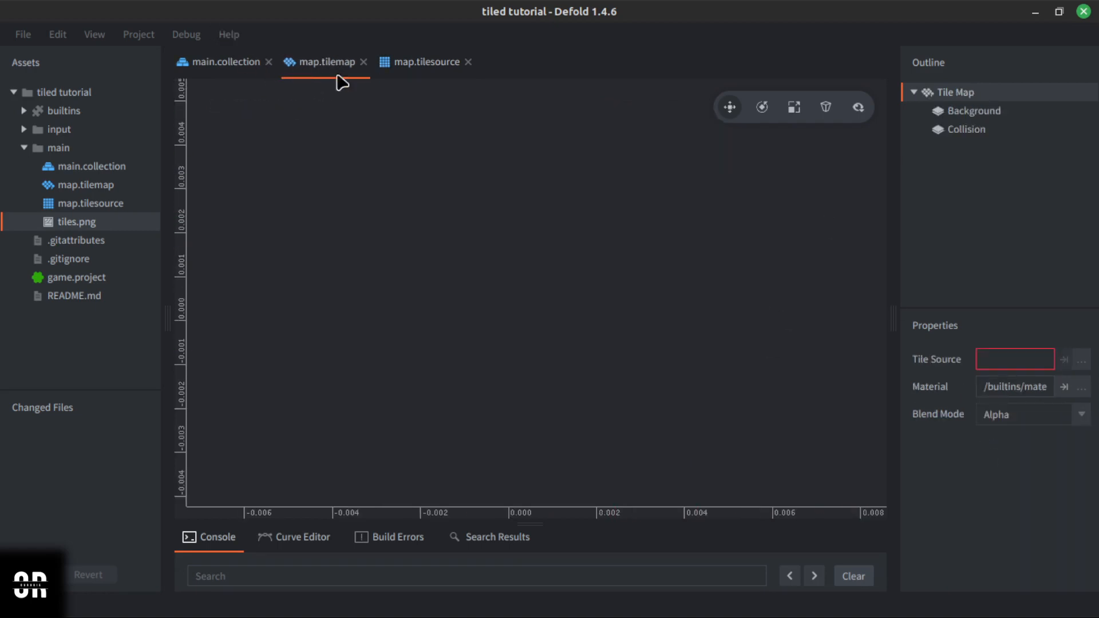
{"action": "left_click", "coordinate": [1081, 361]}
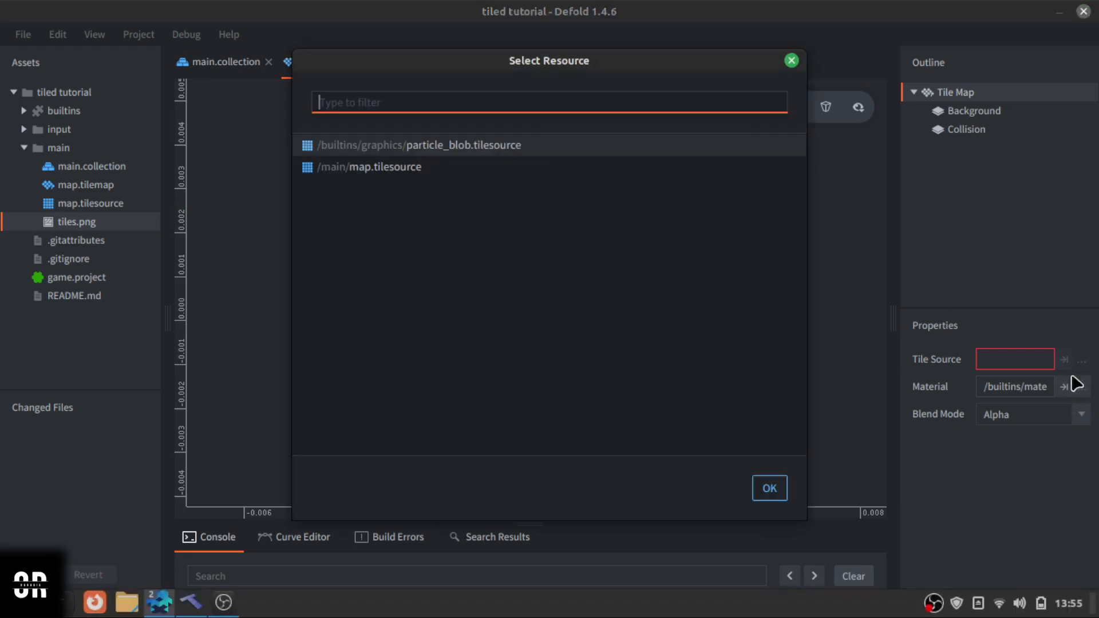
{"action": "double_click", "coordinate": [346, 174]}
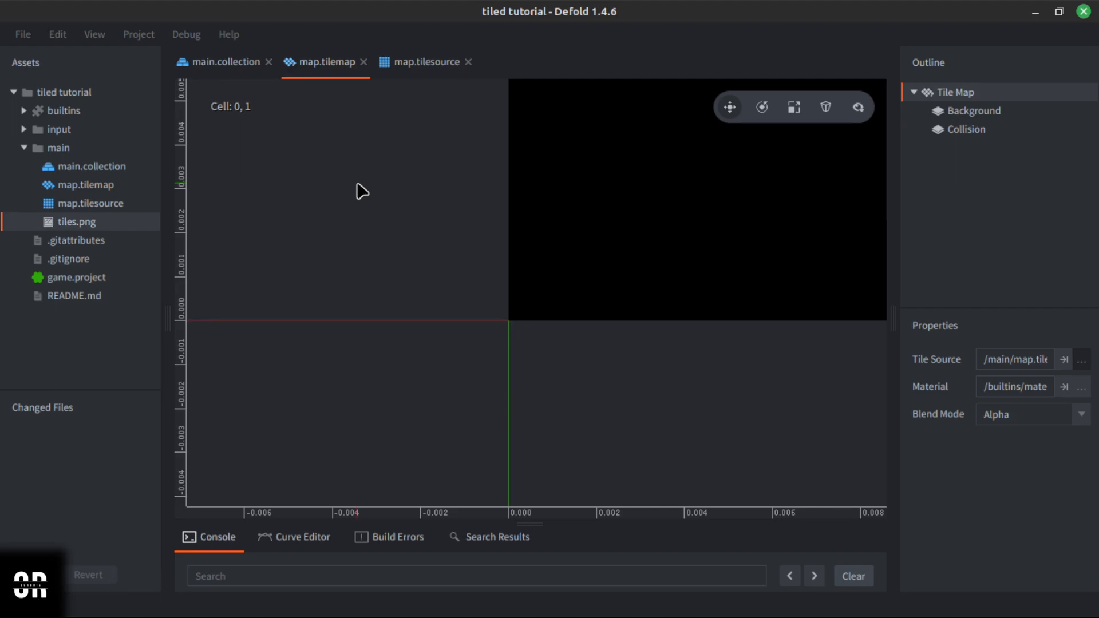
{"action": "key", "text": "f"}
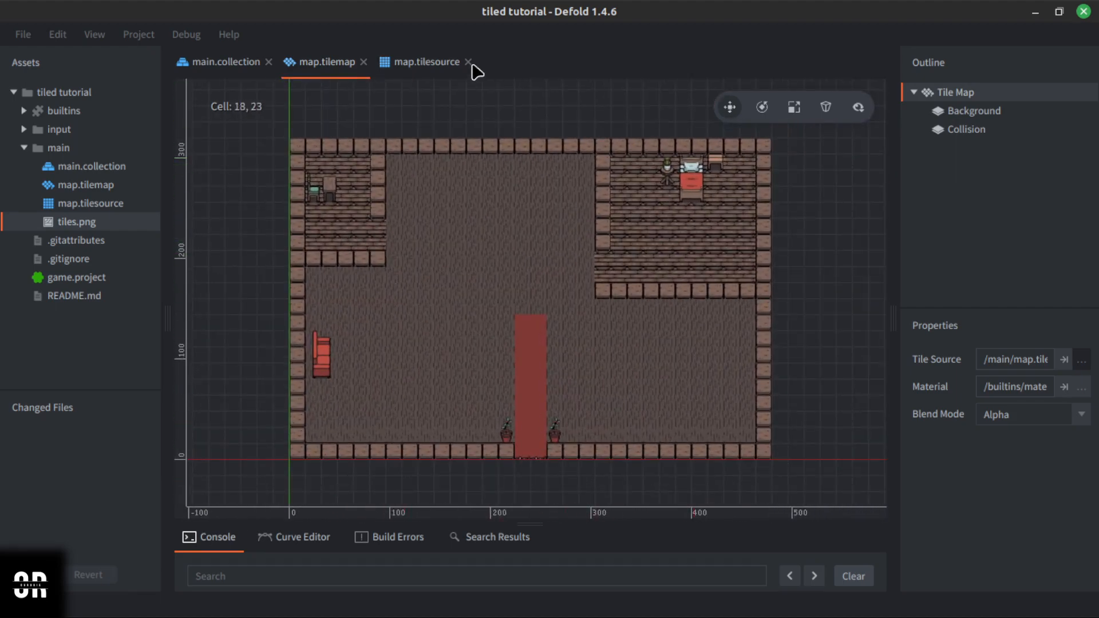
Set the collision image of map.tilesource to /main/tiles.png, save it and select the default collision group.
{"action": "left_click", "coordinate": [405, 63]}
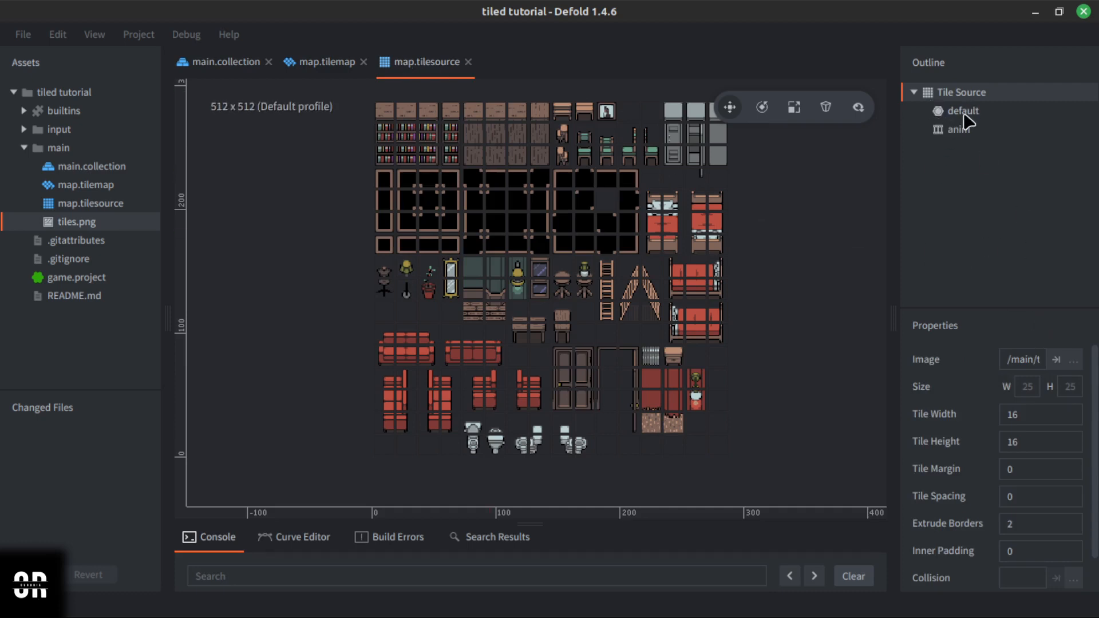
{"action": "scroll", "coordinate": [1052, 452], "scroll_direction": "down", "scroll_amount": 1}
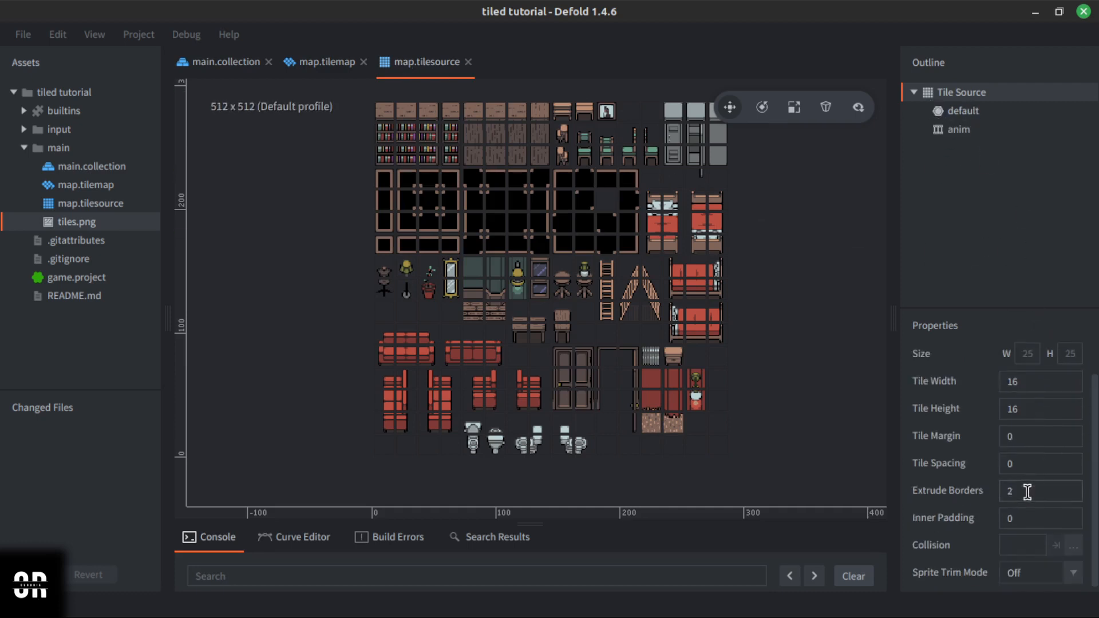
{"action": "left_click", "coordinate": [1074, 547]}
{"action": "double_click", "coordinate": [373, 214]}
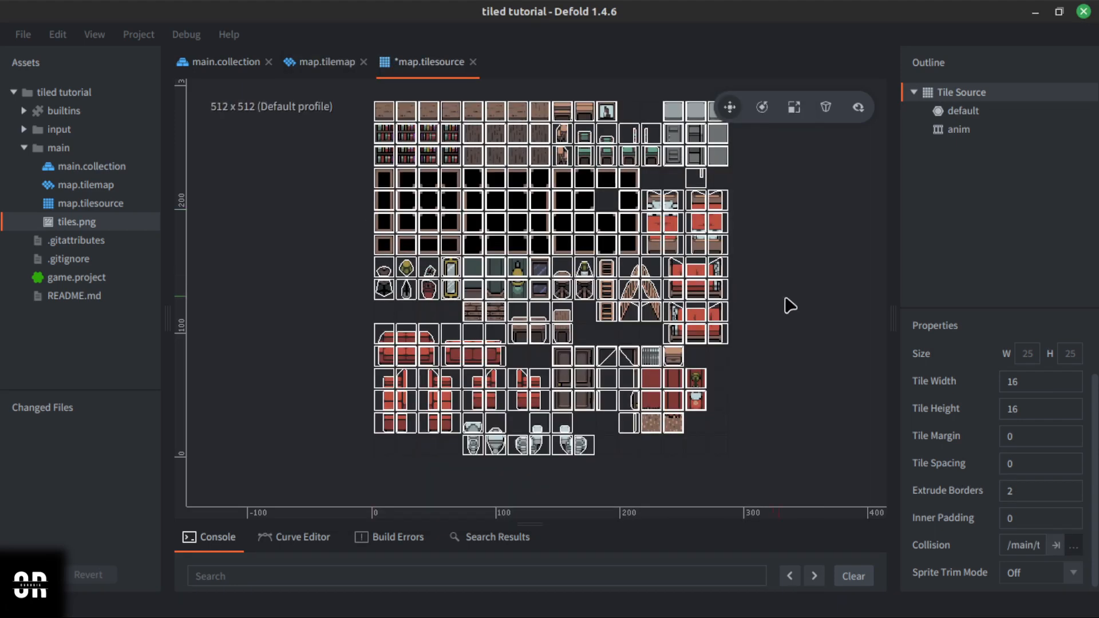
{"action": "key", "text": "ctrl+s"}
{"action": "left_click", "coordinate": [955, 112]}
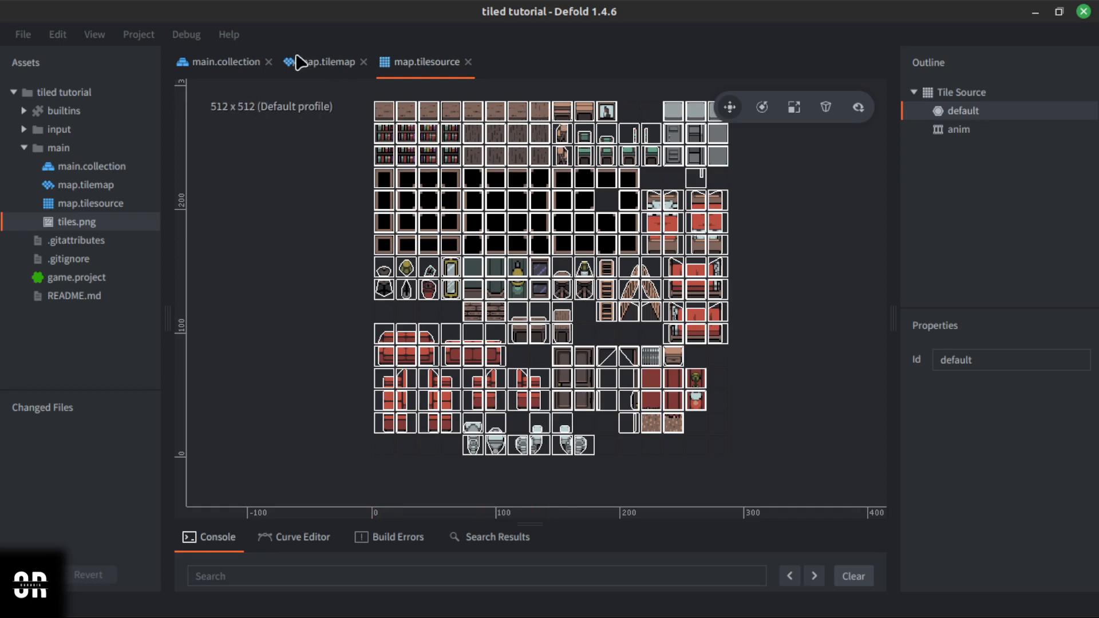
Add a game object to main.collection and set its id to map.
{"action": "left_click", "coordinate": [222, 67]}
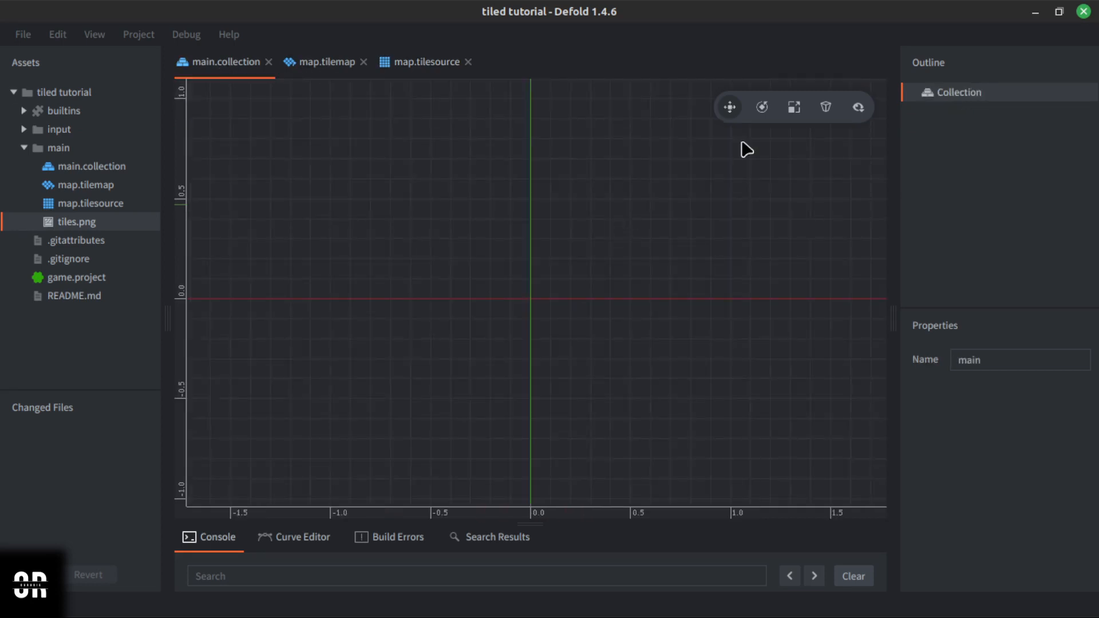
{"action": "right_click", "coordinate": [965, 119]}
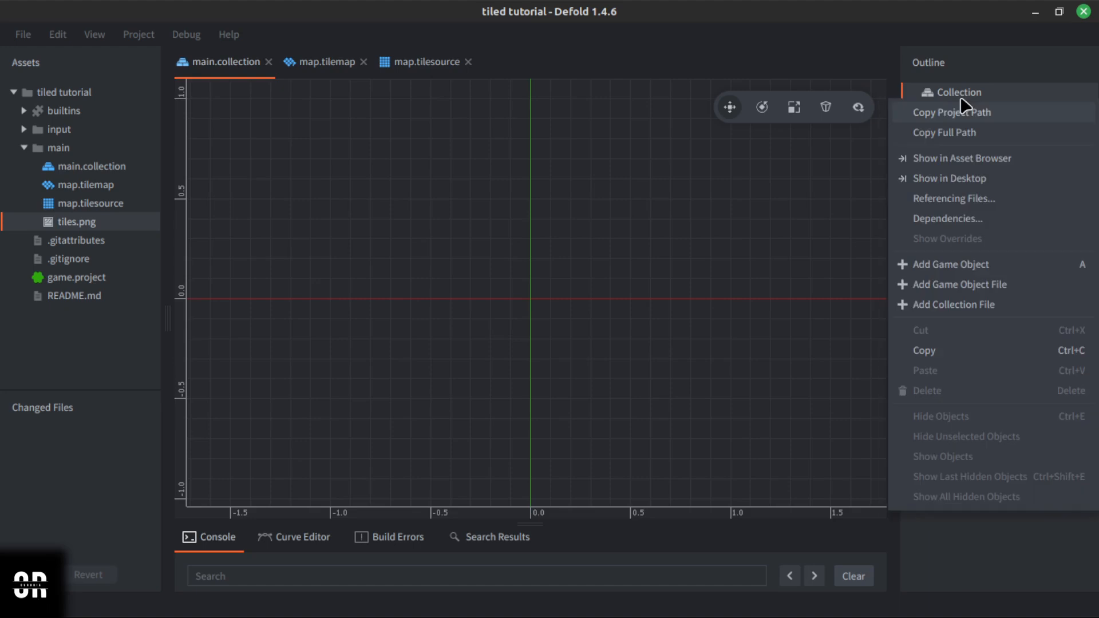
{"action": "left_click", "coordinate": [952, 274]}
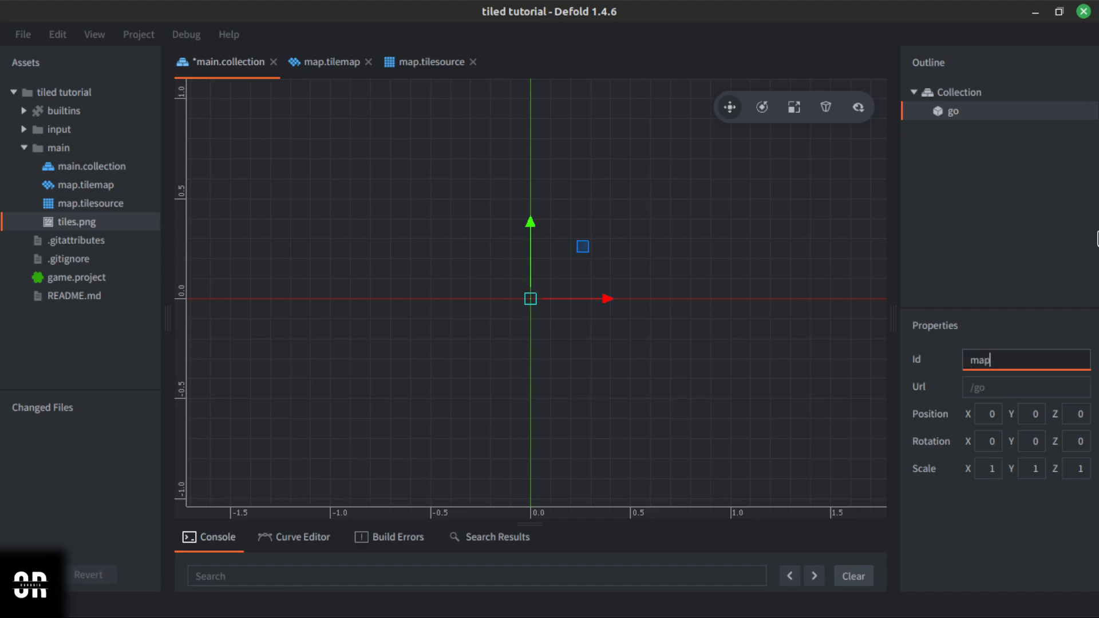
{"action": "key", "text": "Return"}
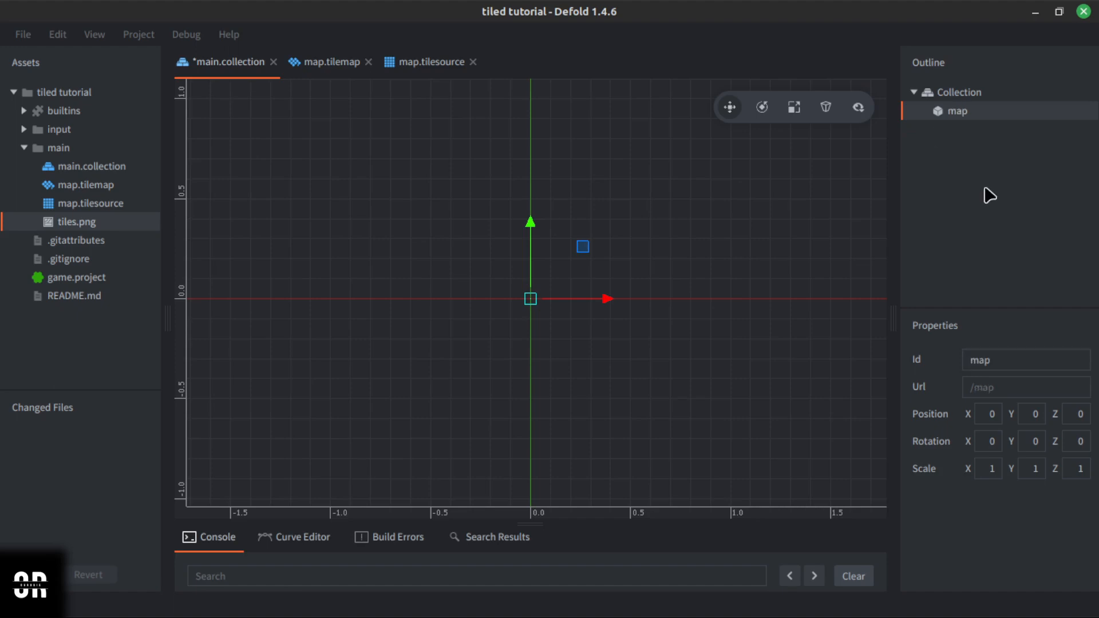
Add /main/map.tilemap as a component file to the map game object, save the collection and frame the map.
{"action": "right_click", "coordinate": [945, 114]}
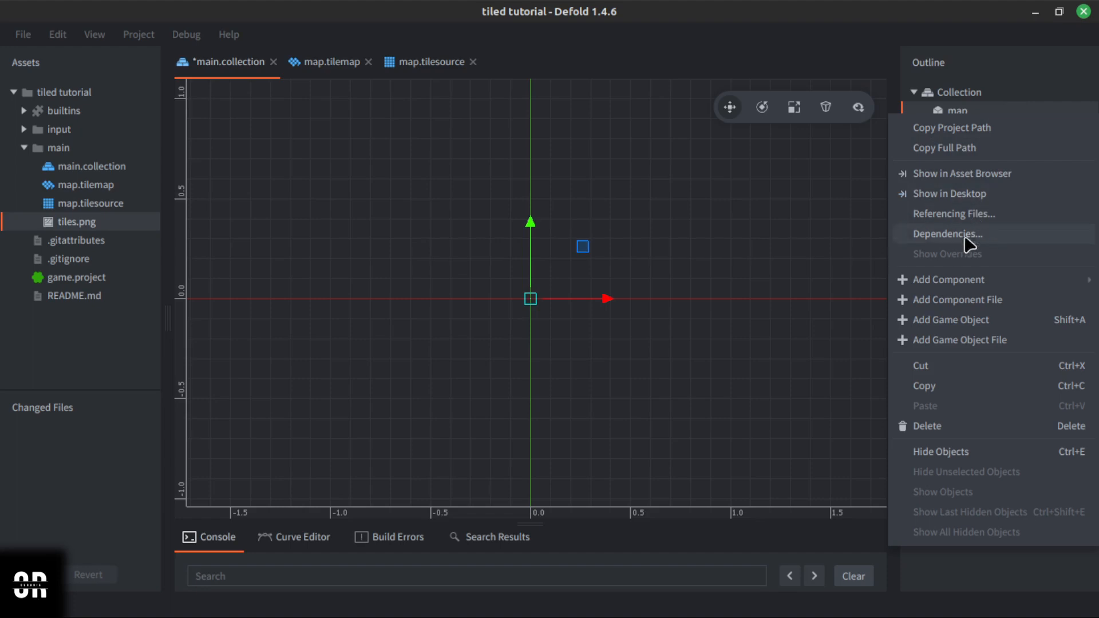
{"action": "mouse_move", "coordinate": [968, 280]}
{"action": "left_click", "coordinate": [968, 306]}
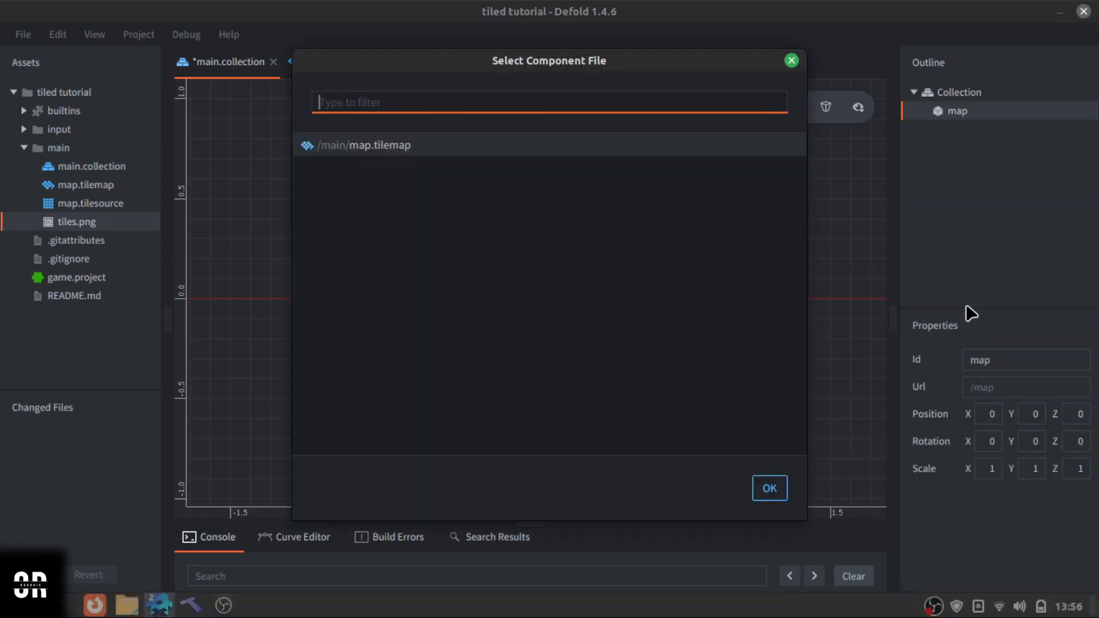
{"action": "double_click", "coordinate": [400, 155]}
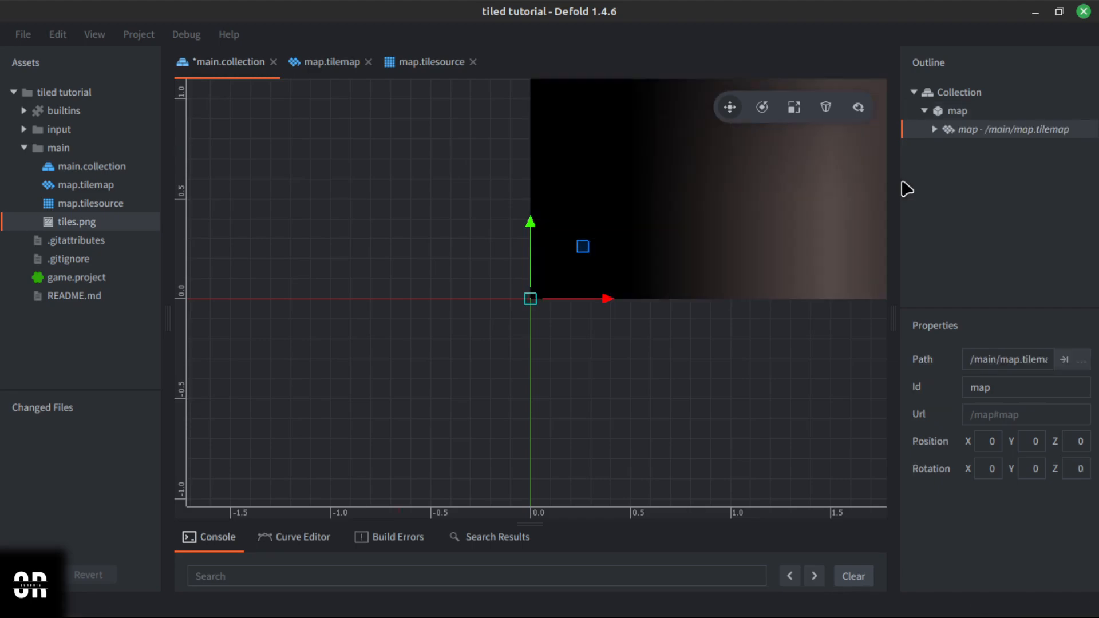
{"action": "key", "text": "ctrl+s"}
{"action": "key", "text": "f"}
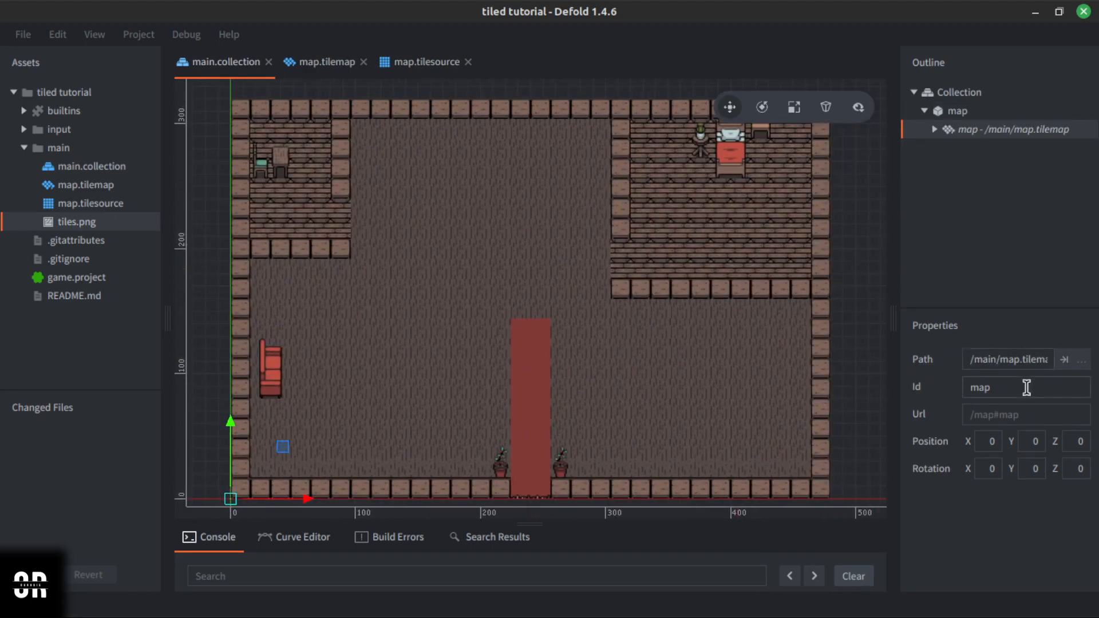
Set the map game object's X and Y scale to 5 and save the collection.
{"action": "left_click", "coordinate": [960, 113]}
{"action": "left_click", "coordinate": [994, 471]}
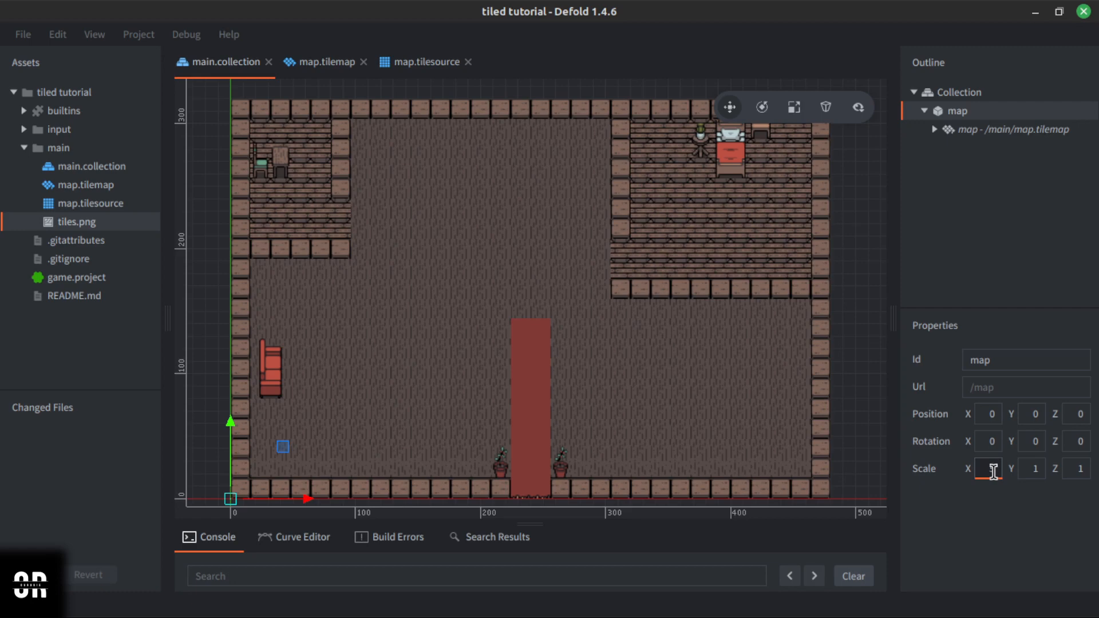
{"action": "type", "text": "5"}
{"action": "left_click", "coordinate": [1035, 469]}
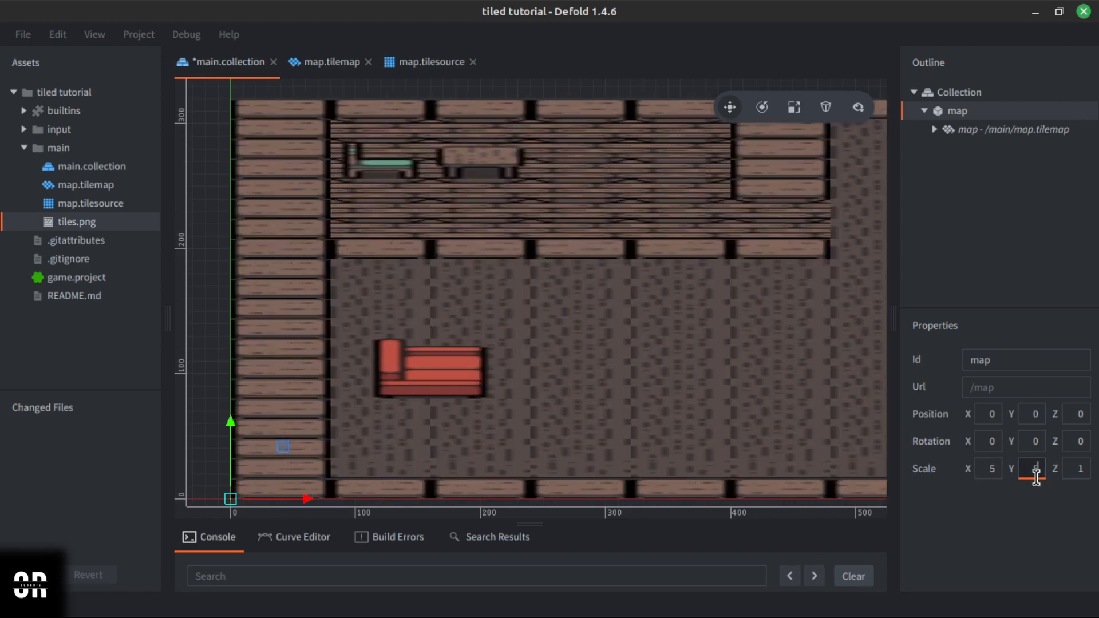
{"action": "type", "text": "5"}
{"action": "key", "text": "Return"}
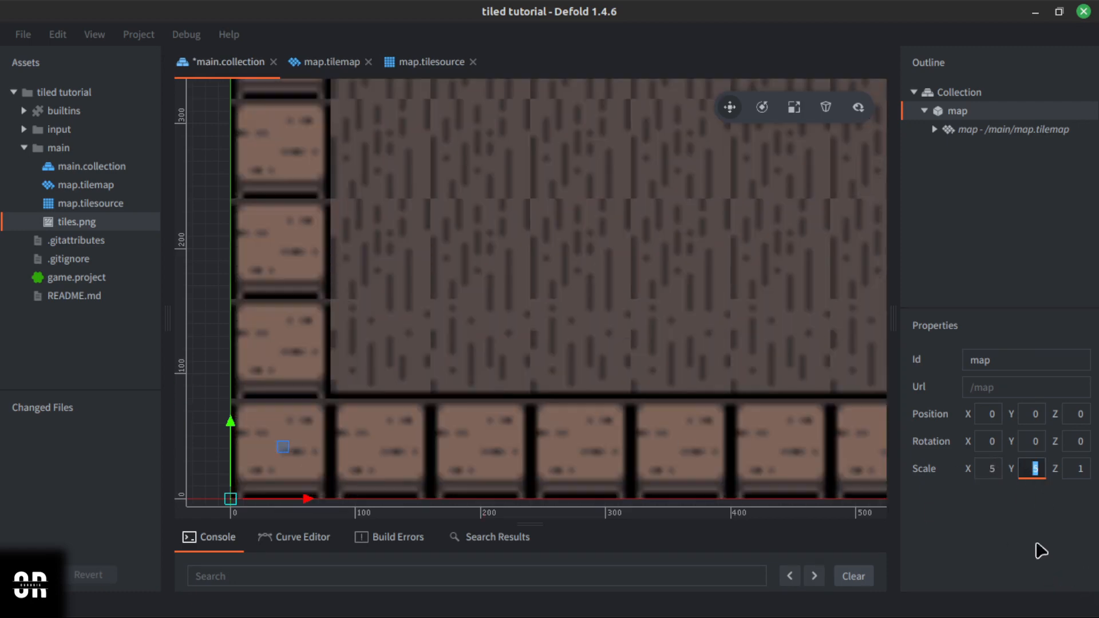
{"action": "key", "text": "ctrl+s"}
Set the default texture min and mag filters to nearest in game.project's Graphics settings, save, and check the running game.
{"action": "left_click", "coordinate": [90, 280]}
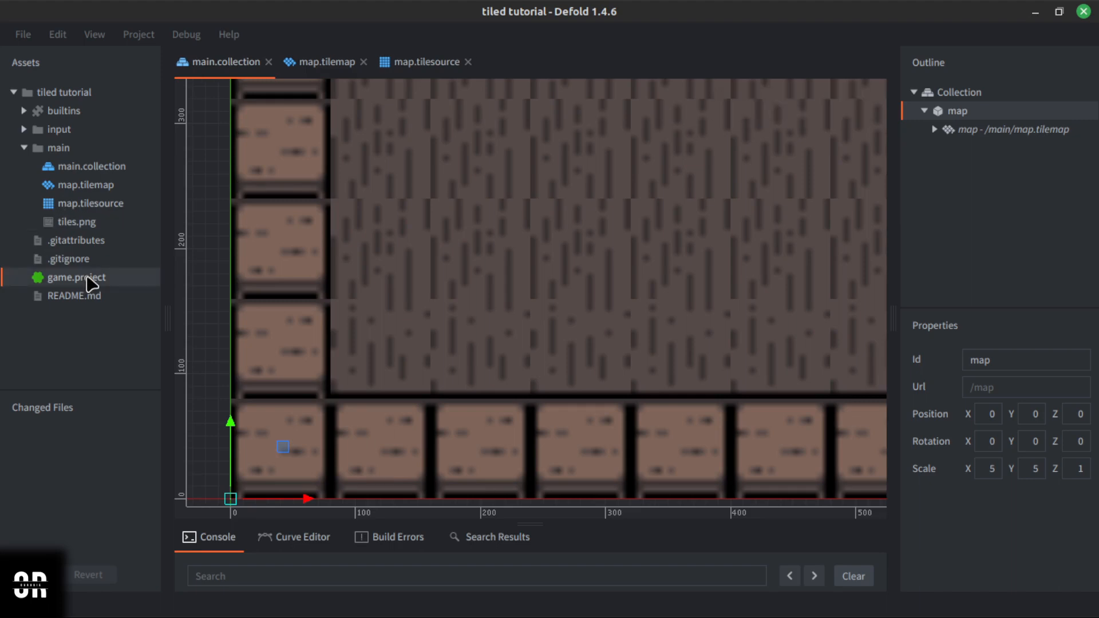
{"action": "double_click", "coordinate": [89, 279]}
{"action": "scroll", "coordinate": [225, 319], "scroll_direction": "down", "scroll_amount": 4}
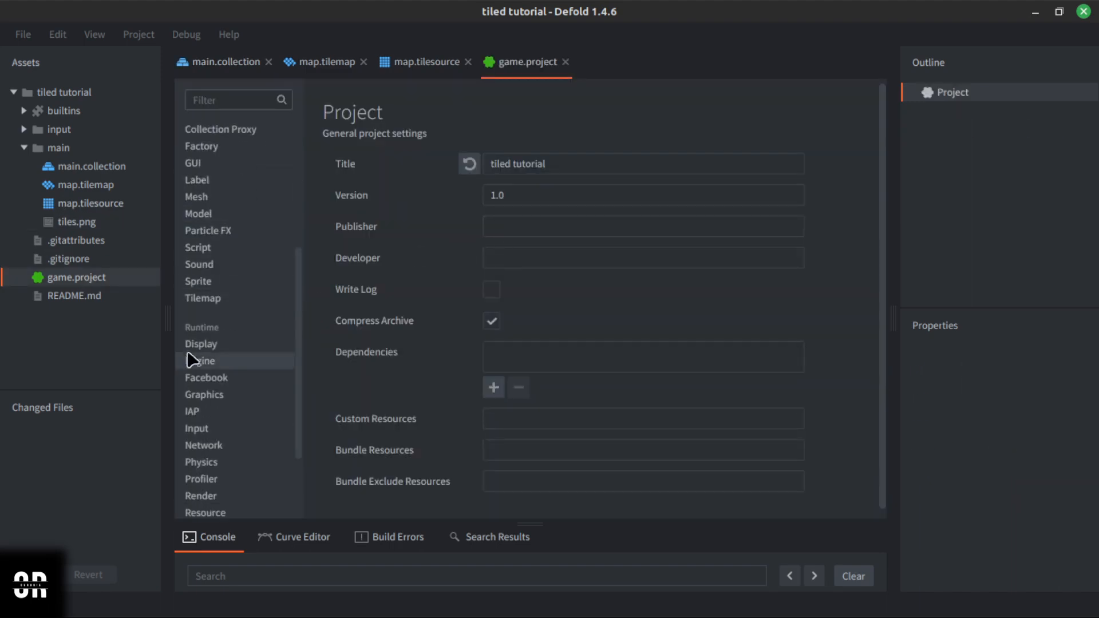
{"action": "left_click", "coordinate": [221, 394]}
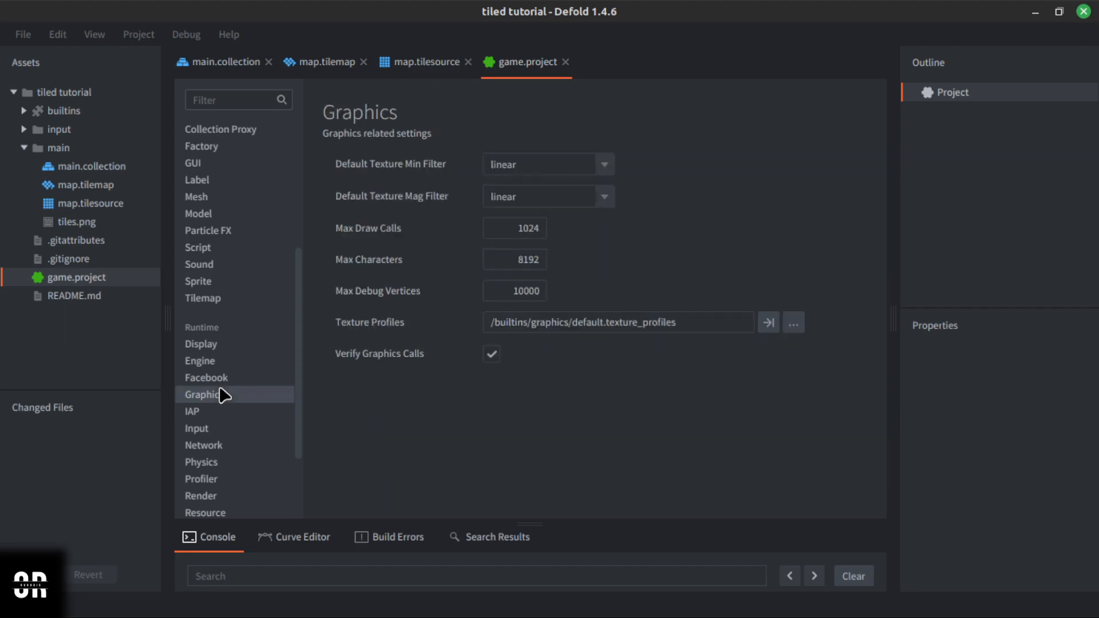
{"action": "left_click", "coordinate": [606, 168]}
{"action": "left_click", "coordinate": [584, 205]}
{"action": "left_click", "coordinate": [593, 197]}
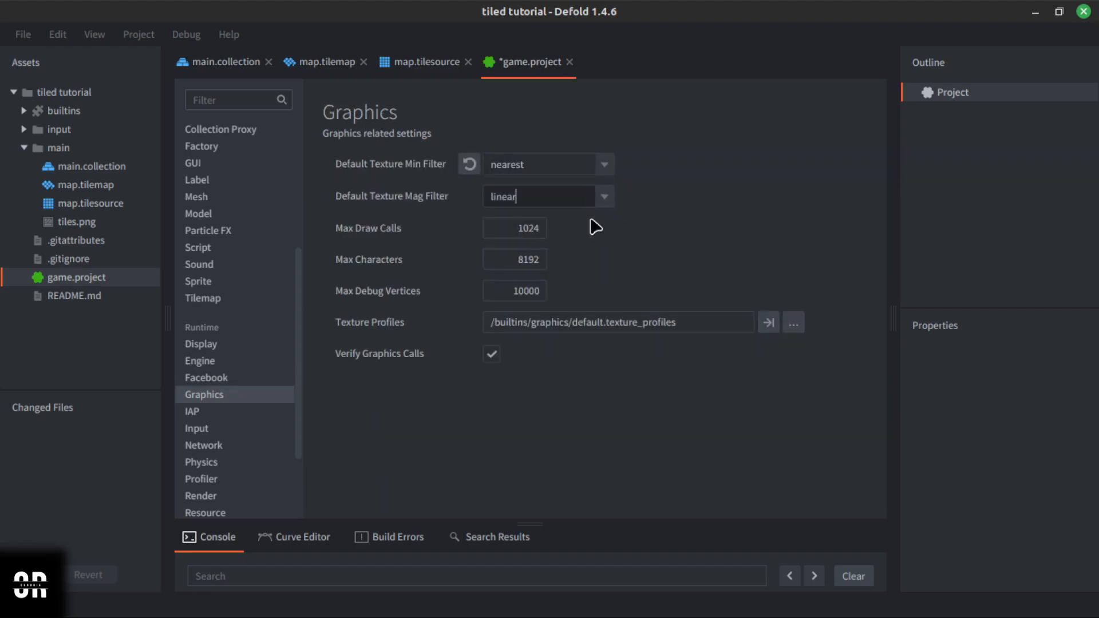
{"action": "left_click", "coordinate": [603, 201]}
{"action": "left_click", "coordinate": [548, 239]}
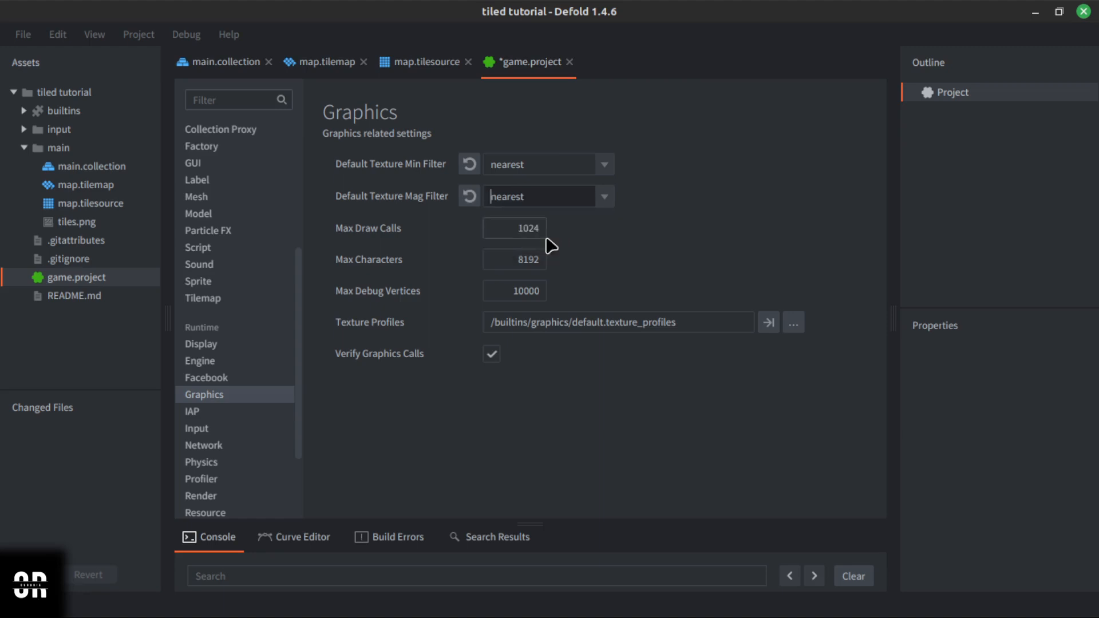
{"action": "key", "text": "ctrl+s"}
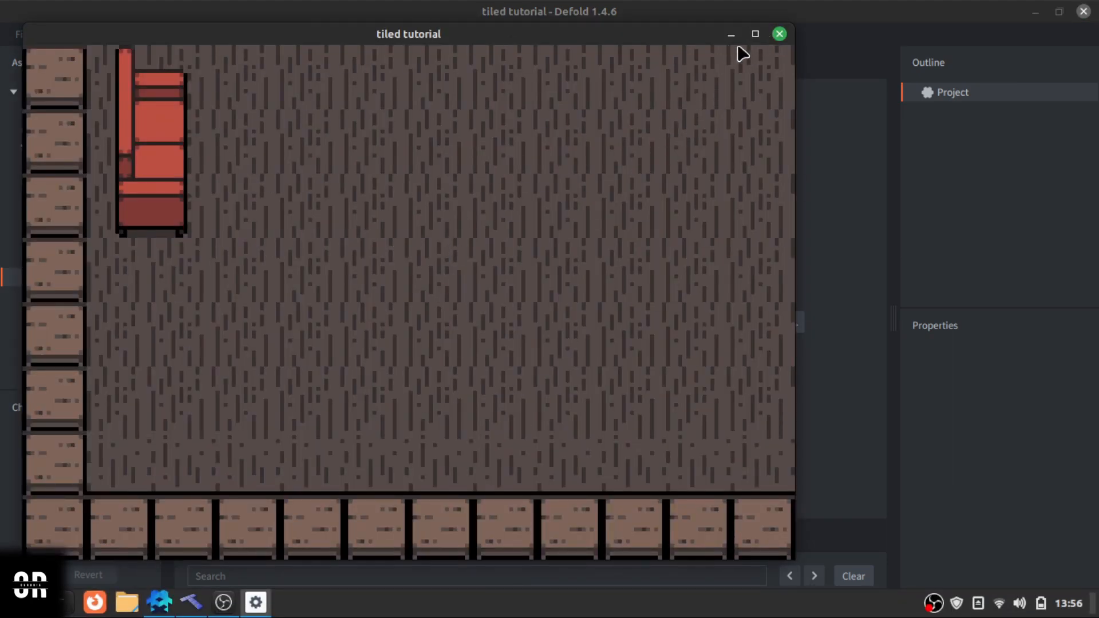
{"action": "left_click", "coordinate": [779, 34]}
Set the map game object's X and Y scale to 2 in main.collection, save, and build the game to check it.
{"action": "left_click", "coordinate": [243, 62]}
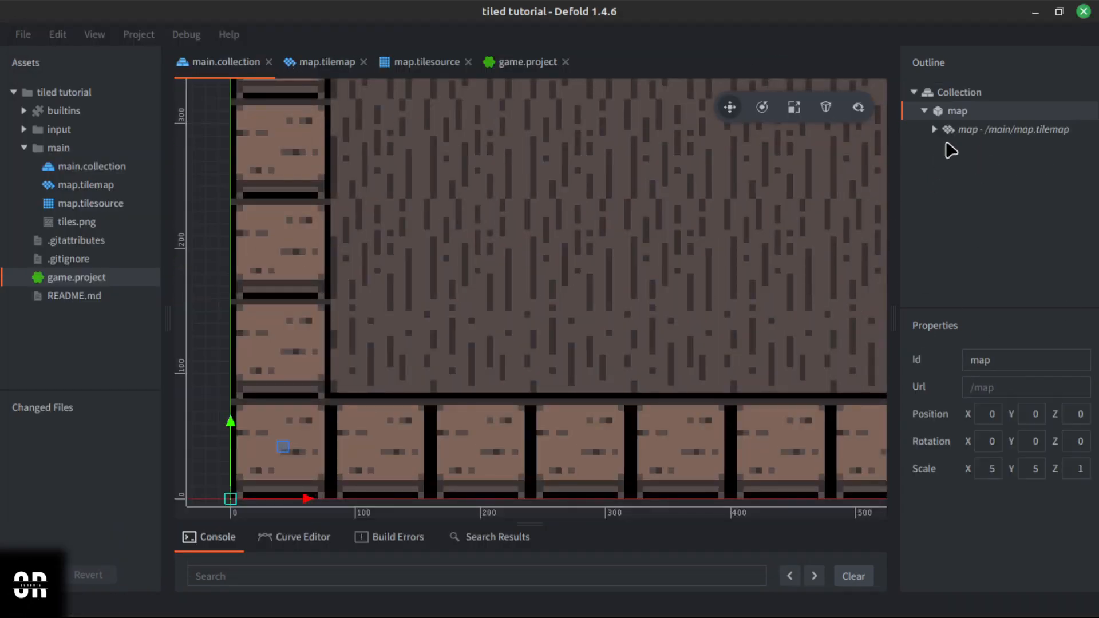
{"action": "left_click", "coordinate": [990, 467]}
{"action": "type", "text": "2"}
{"action": "left_click", "coordinate": [1038, 468]}
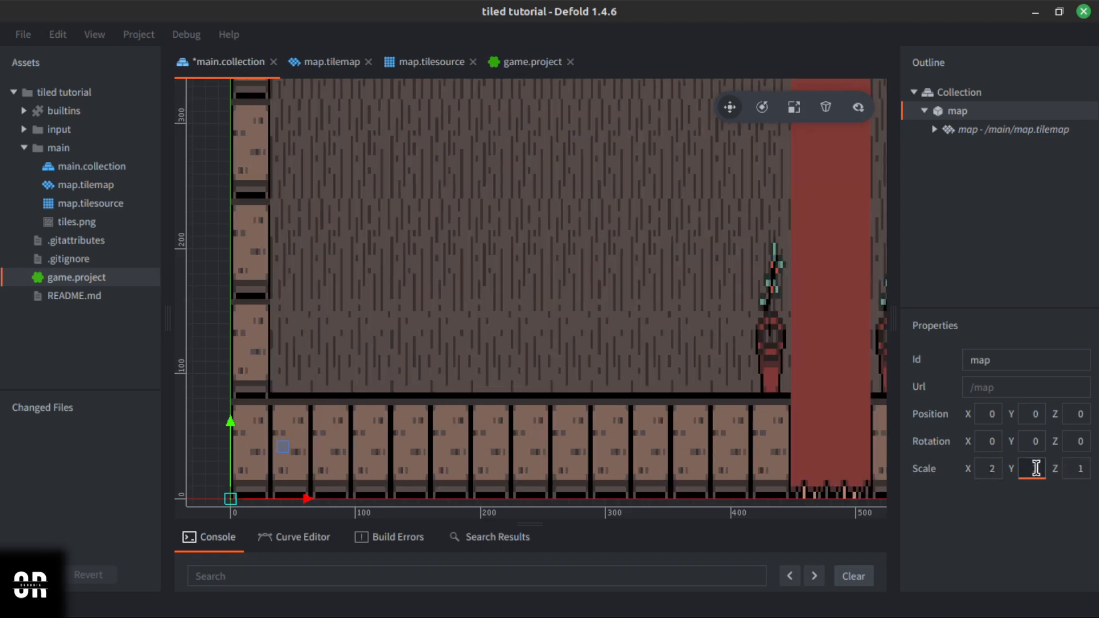
{"action": "key", "text": "ctrl+s"}
{"action": "key", "text": "ctrl+b"}
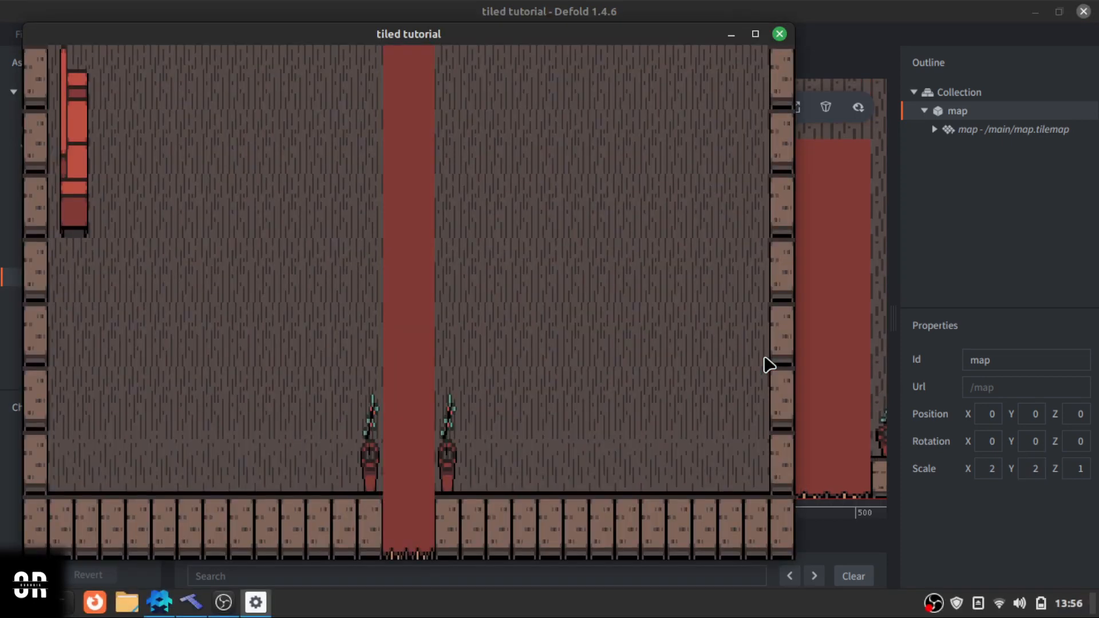
{"action": "left_click", "coordinate": [780, 34]}
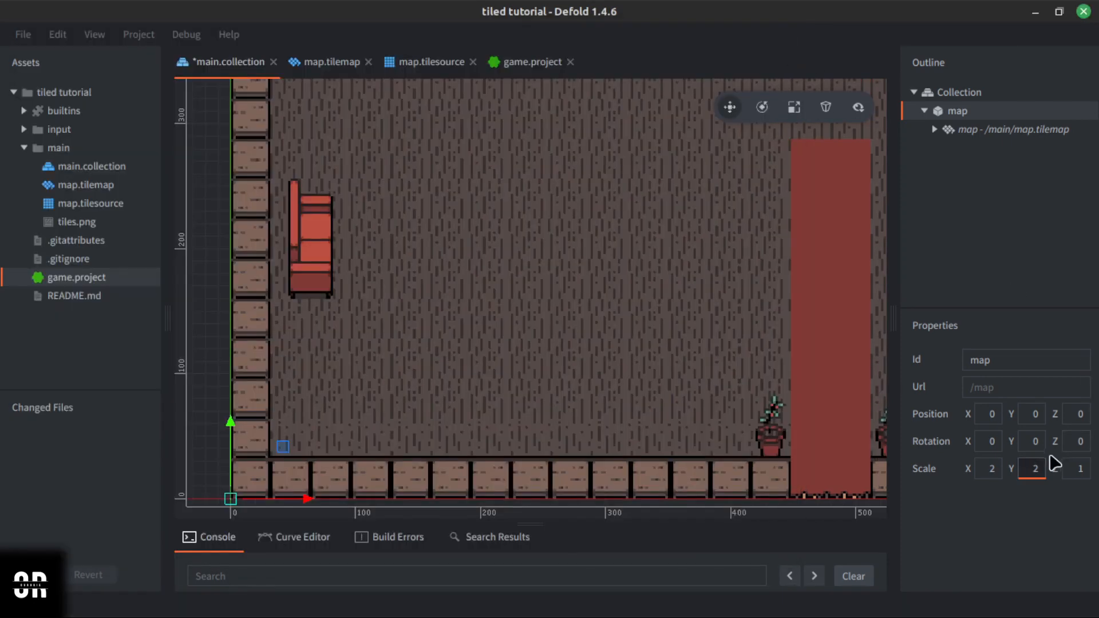
Set the map game object's X and Y scale to 1, save the collection, and check the map in the running game.
{"action": "double_click", "coordinate": [990, 469]}
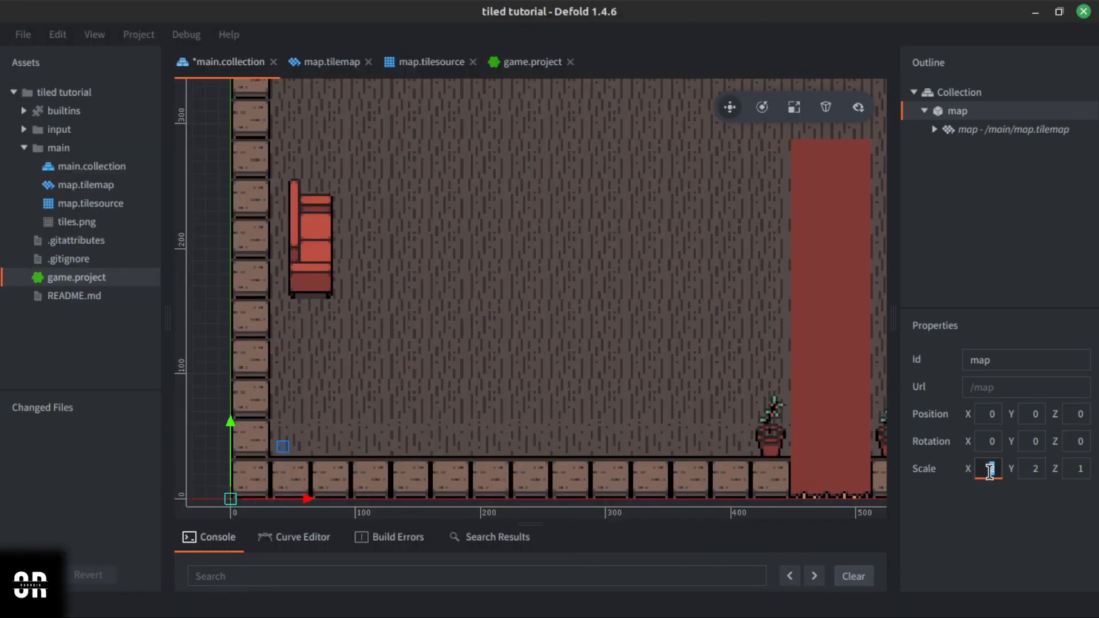
{"action": "type", "text": "1"}
{"action": "key", "text": "Return"}
{"action": "double_click", "coordinate": [1034, 469]}
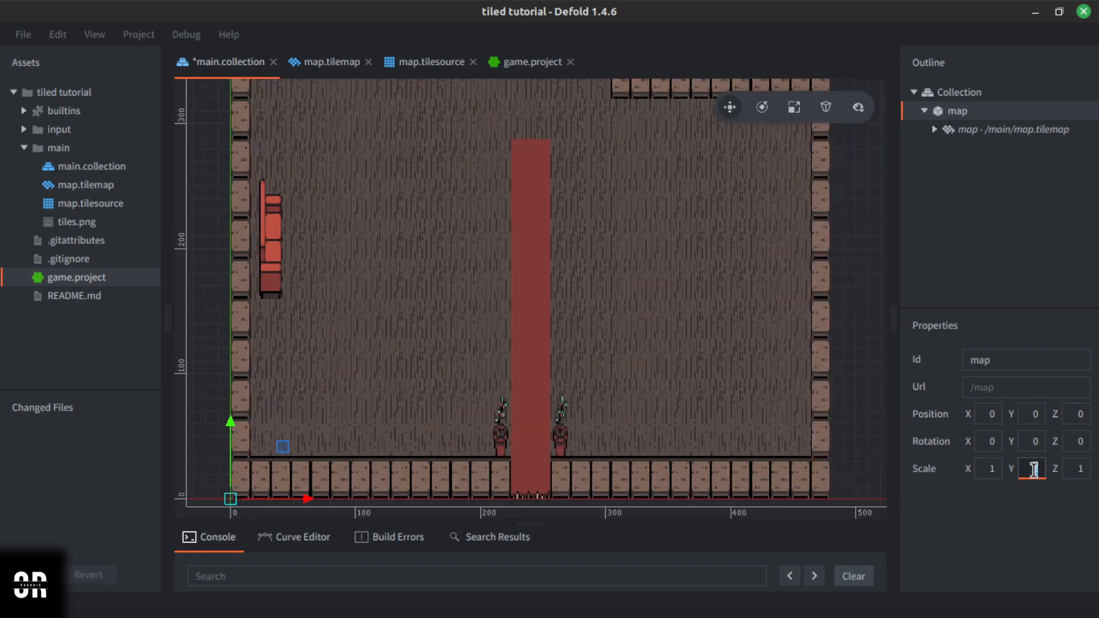
{"action": "key", "text": "Return"}
{"action": "key", "text": "ctrl+s"}
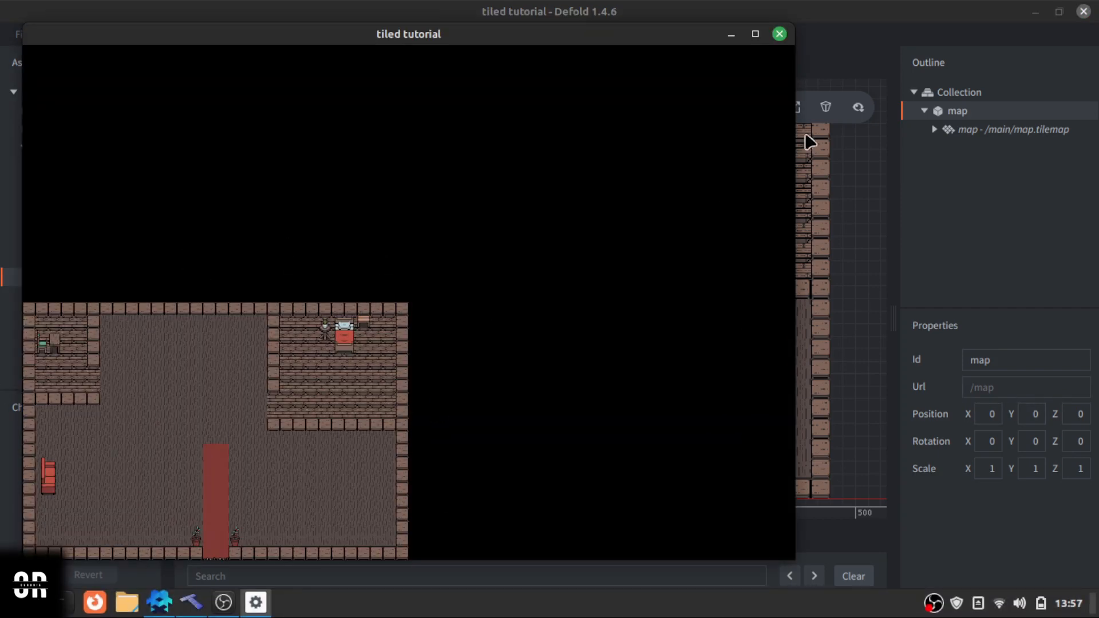
{"action": "left_click", "coordinate": [779, 33]}
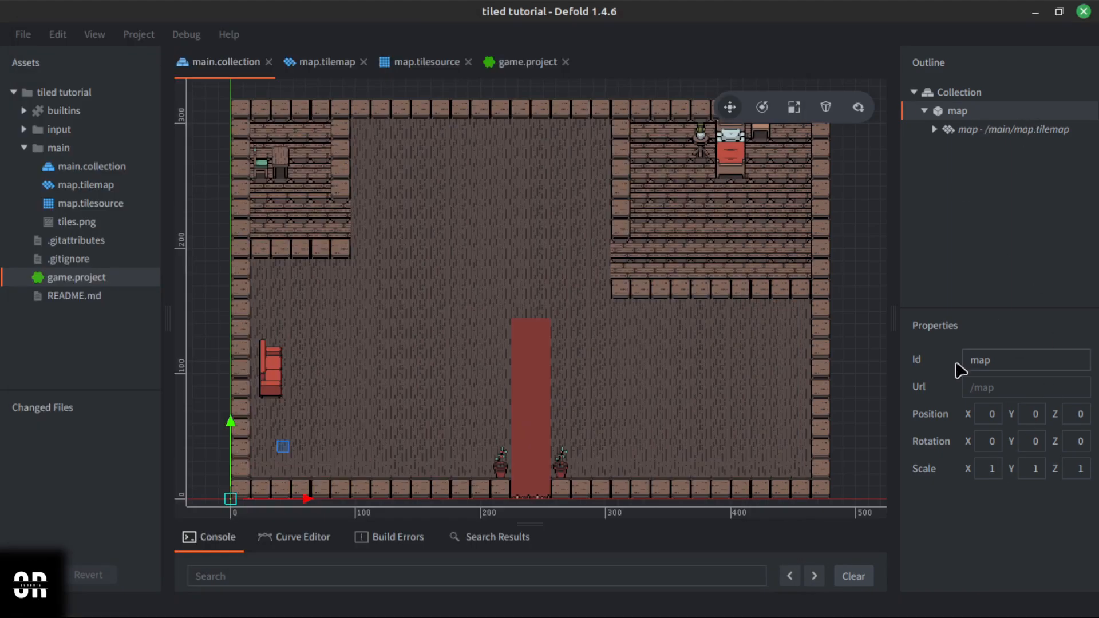
Compare the map in Defold's main.collection with the original tile.tmx map by switching between Defold and Tiled.
{"action": "scroll", "coordinate": [743, 302], "scroll_direction": "down", "scroll_amount": 3}
{"action": "scroll", "coordinate": [817, 280], "scroll_direction": "up", "scroll_amount": 3}
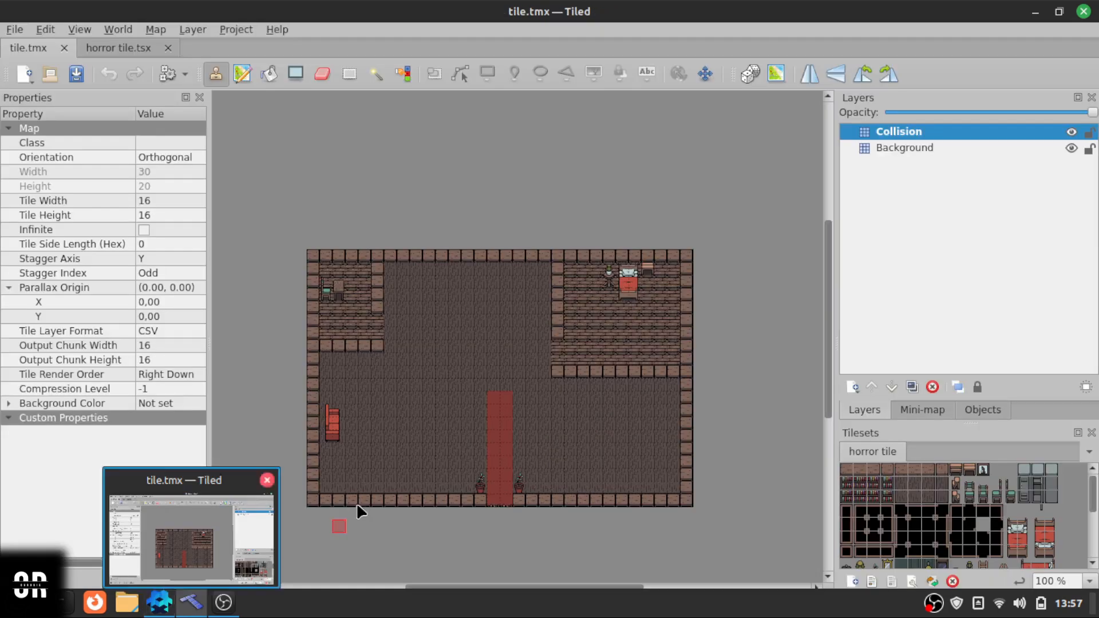
{"action": "left_click", "coordinate": [194, 601]}
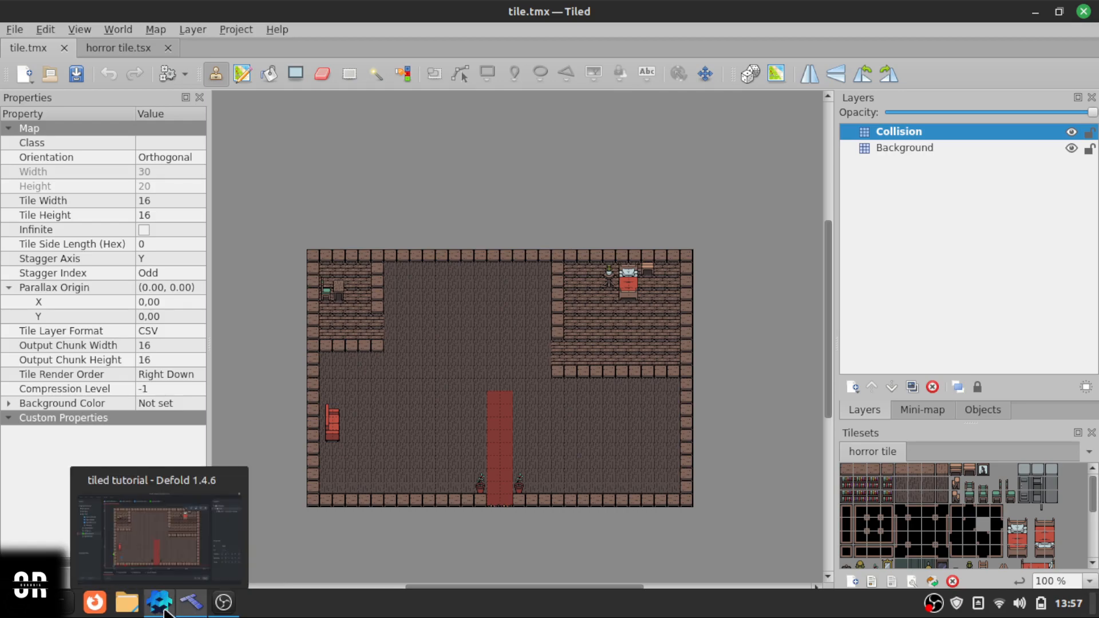
{"action": "left_click", "coordinate": [175, 601]}
{"action": "scroll", "coordinate": [507, 197], "scroll_direction": "down", "scroll_amount": 2}
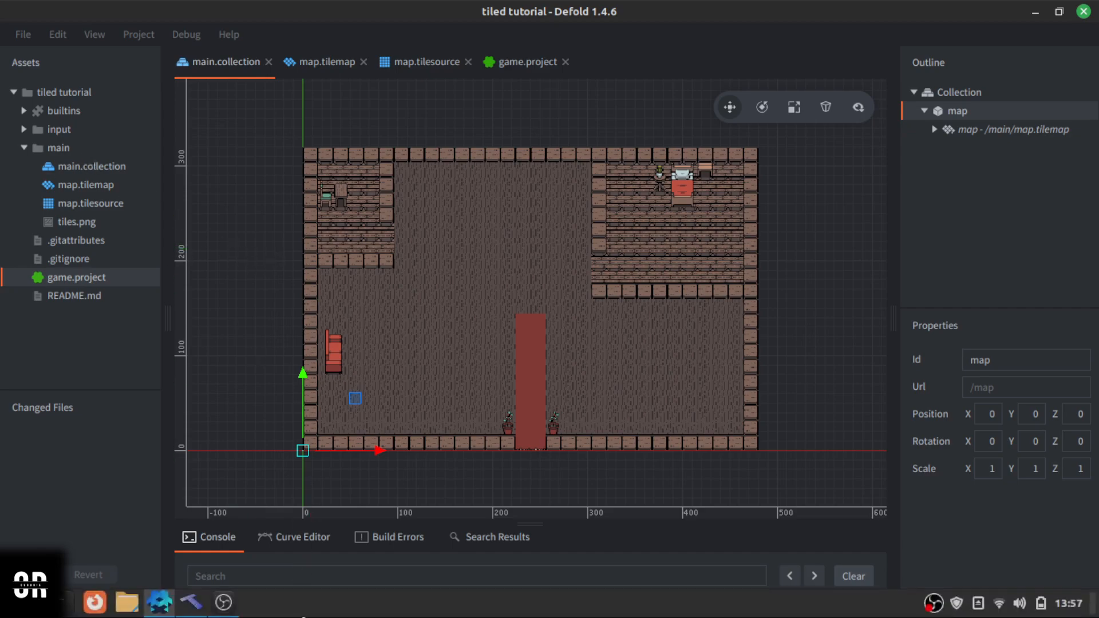
{"action": "left_click", "coordinate": [190, 603]}
{"action": "left_click", "coordinate": [193, 614]}
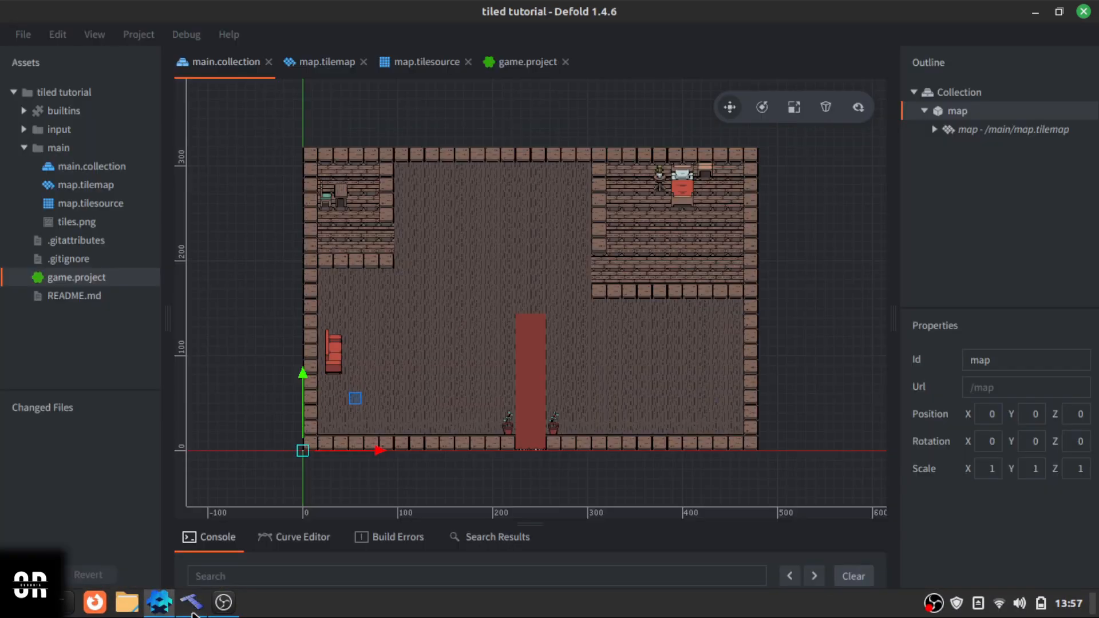
{"action": "left_click", "coordinate": [194, 615]}
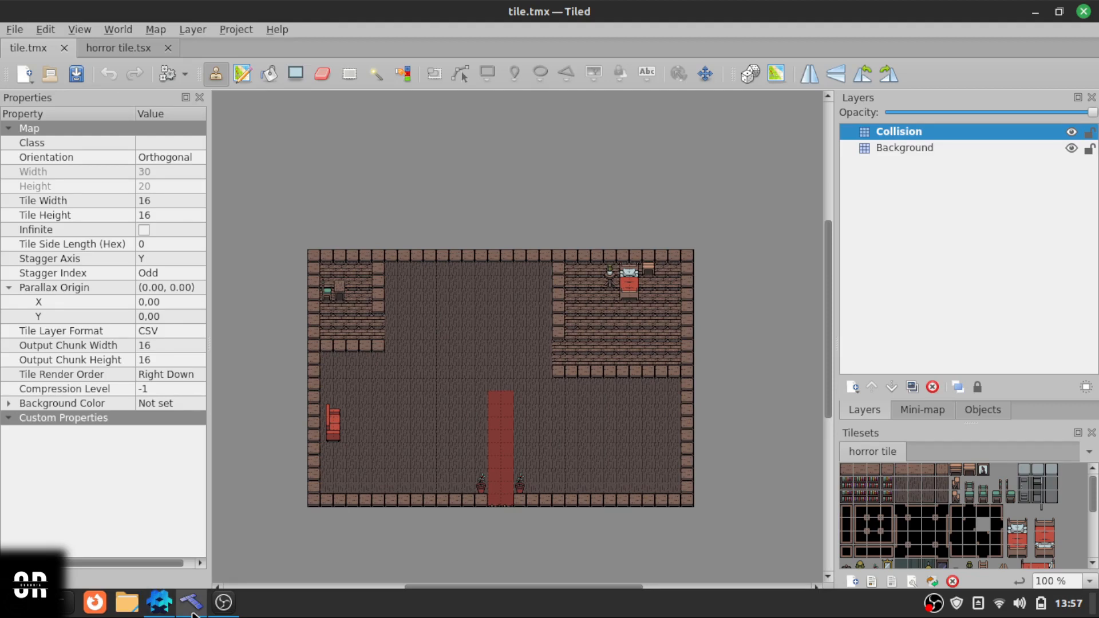
{"action": "left_click", "coordinate": [193, 615]}
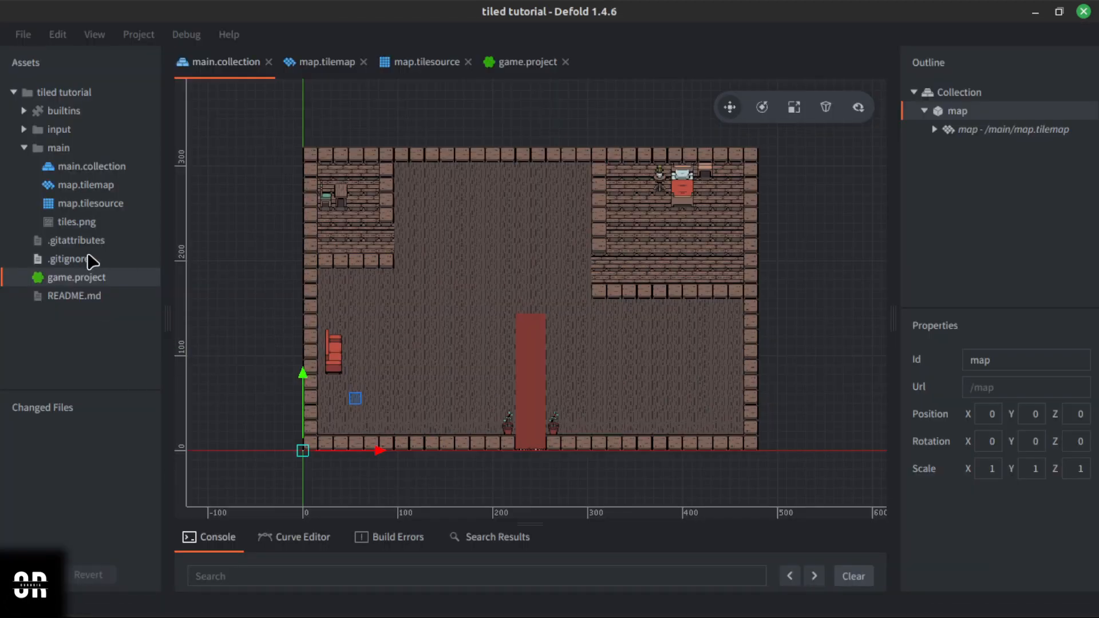